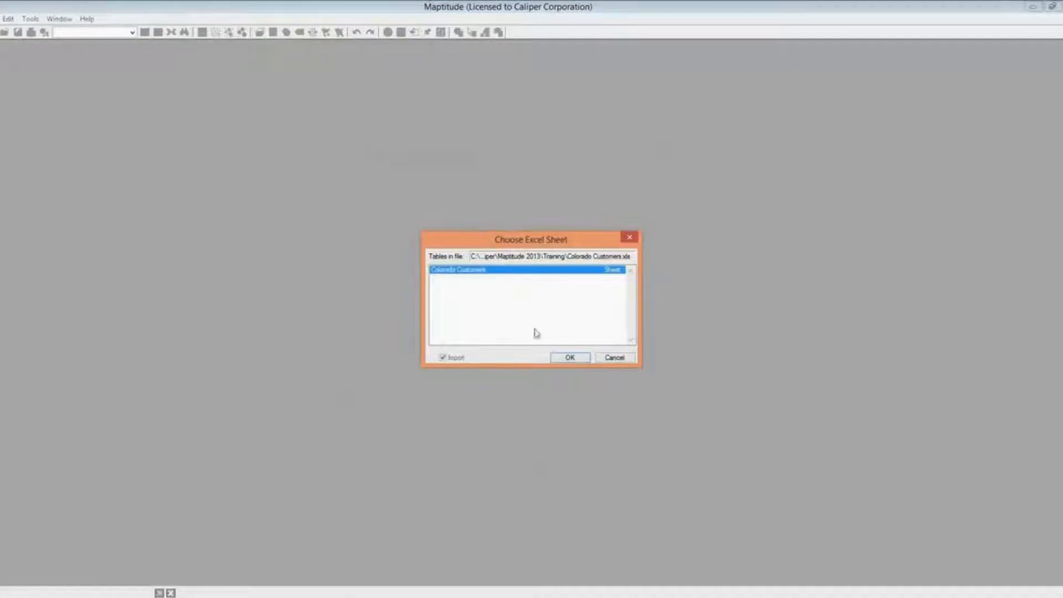
Accept the Colorado Customers sheet from Colorado Customers.xls for mapping
left_click(566, 359)
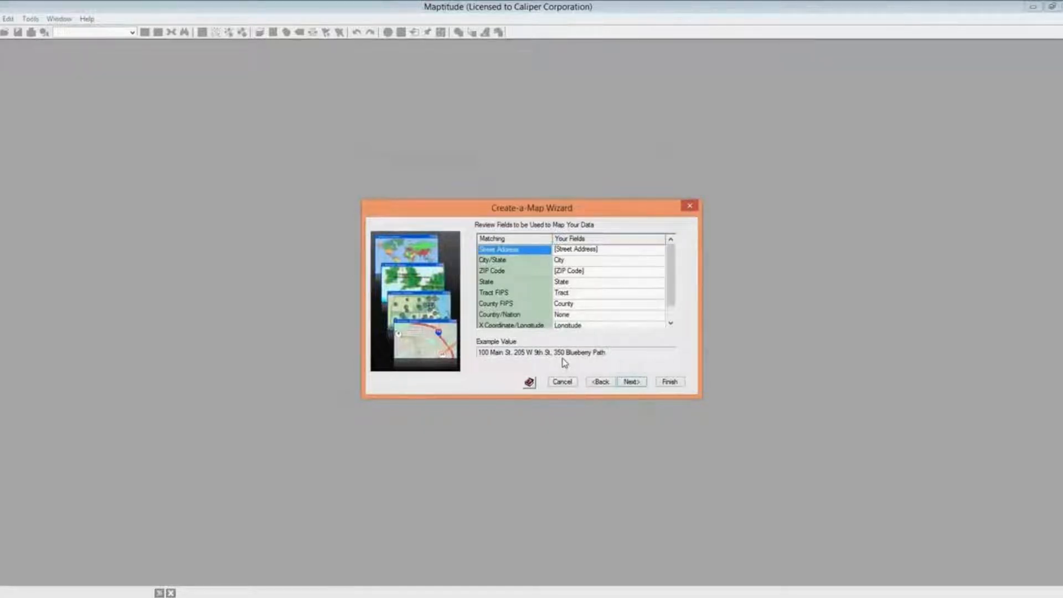
Confirm the wizard's field matching, keeping [Street Address] as the Street Address field
left_click(670, 323)
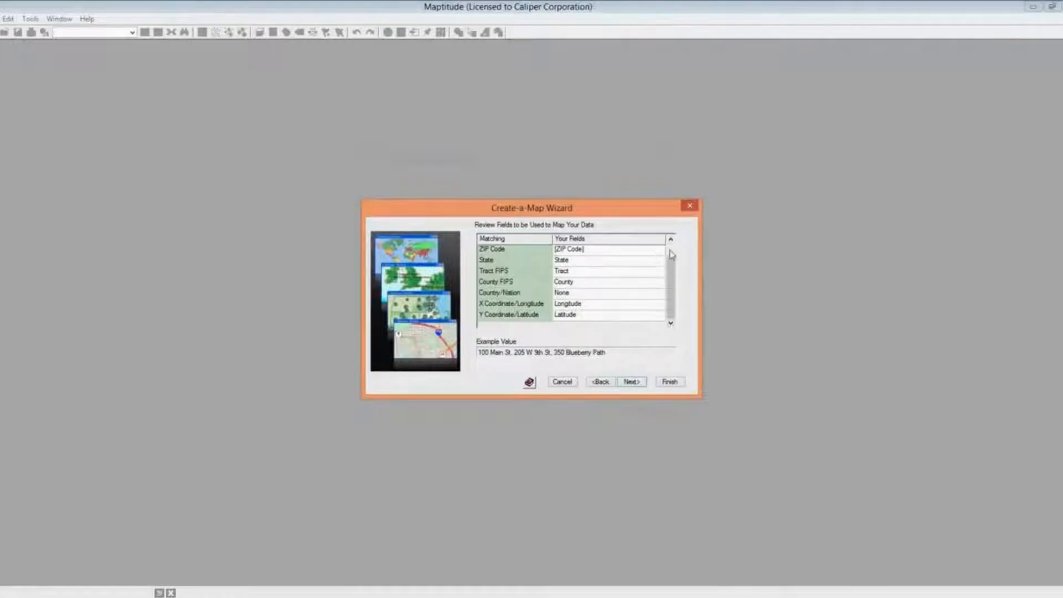
left_click(671, 250)
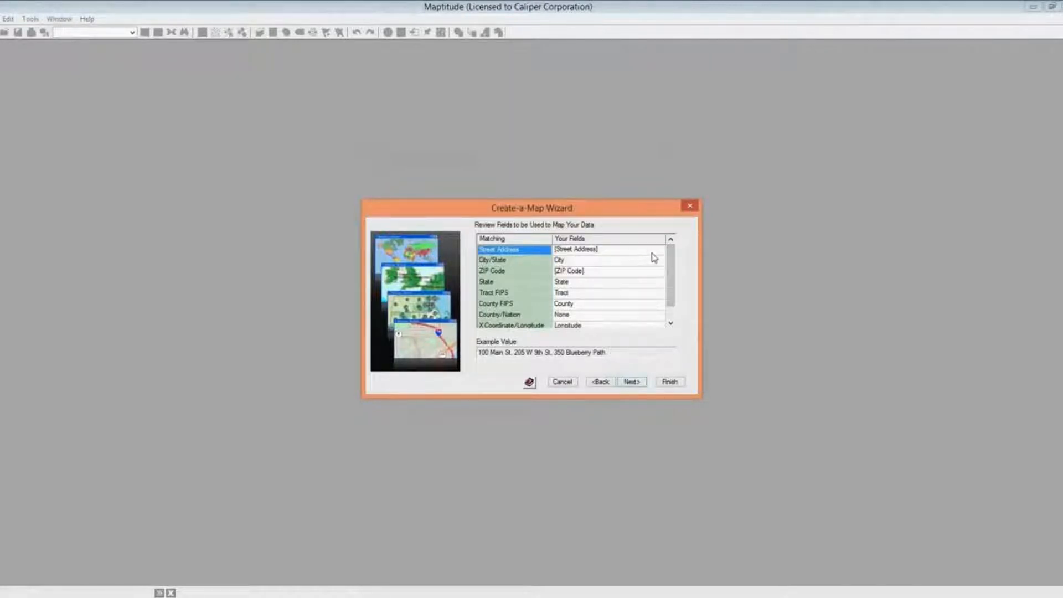
left_click(655, 253)
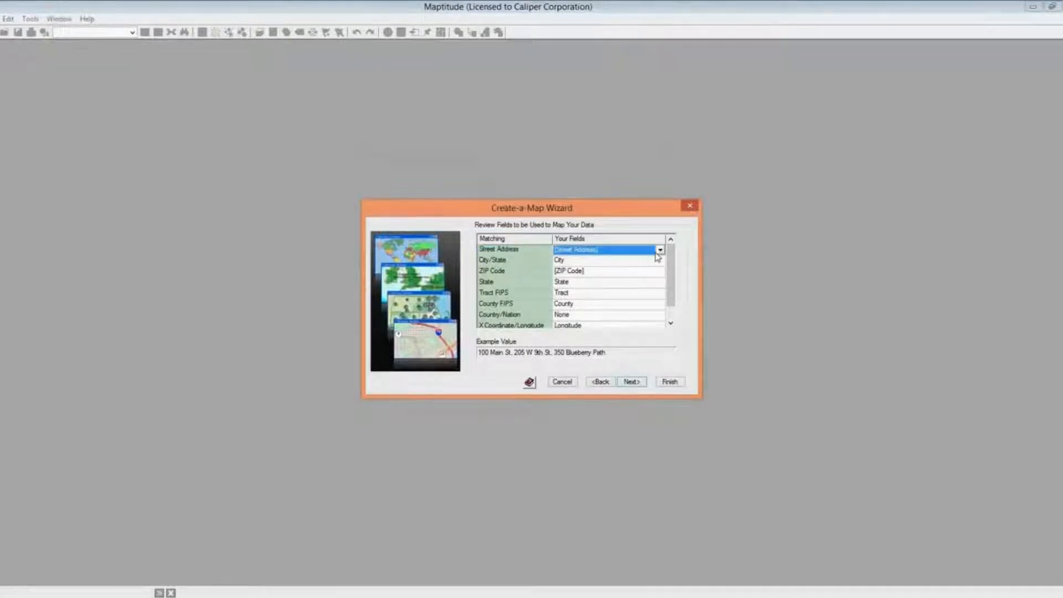
left_click(660, 251)
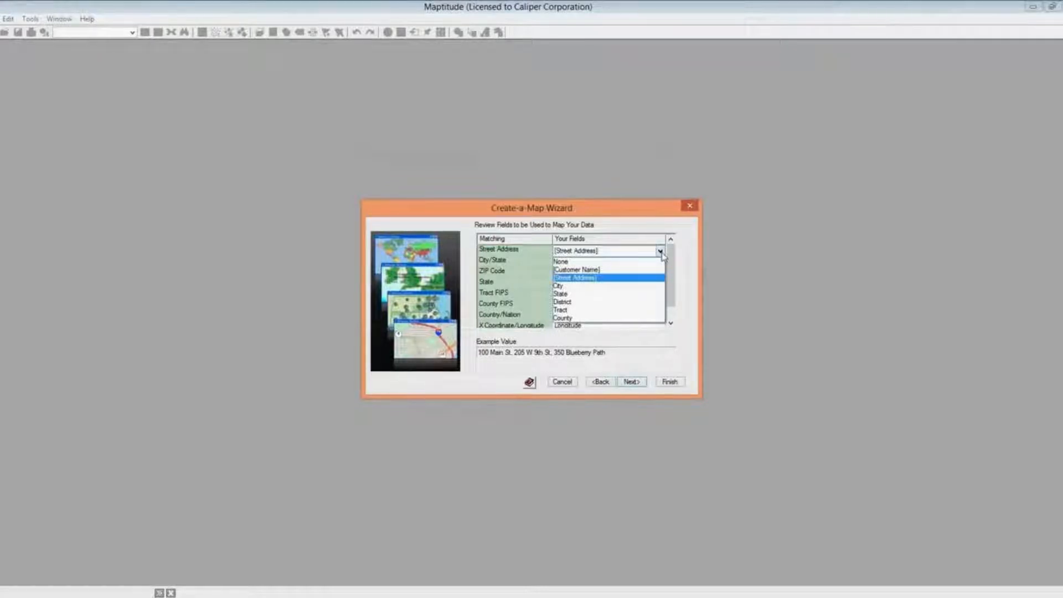
left_click(661, 252)
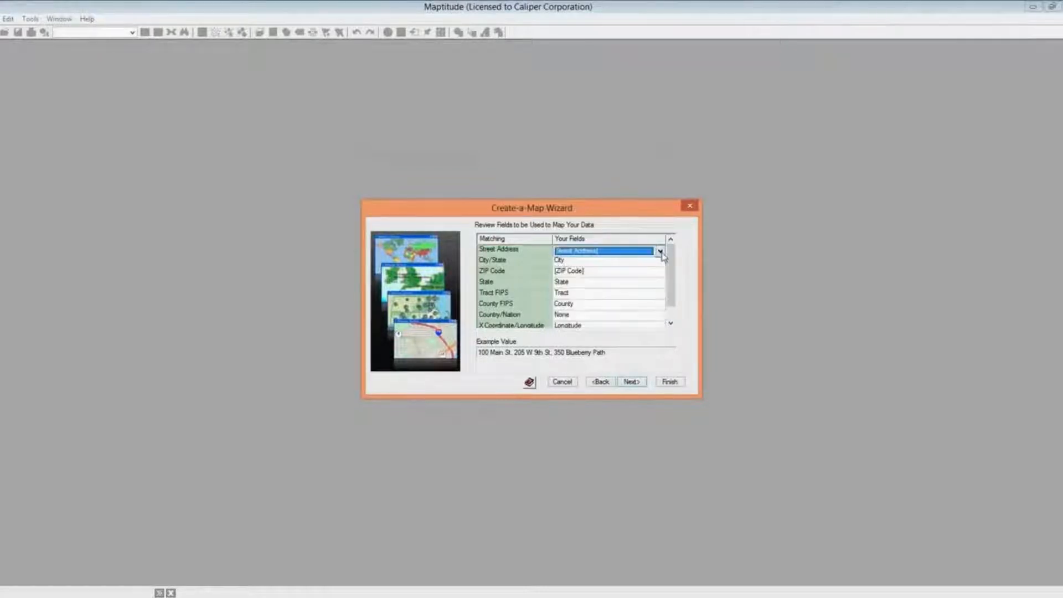
left_click(632, 382)
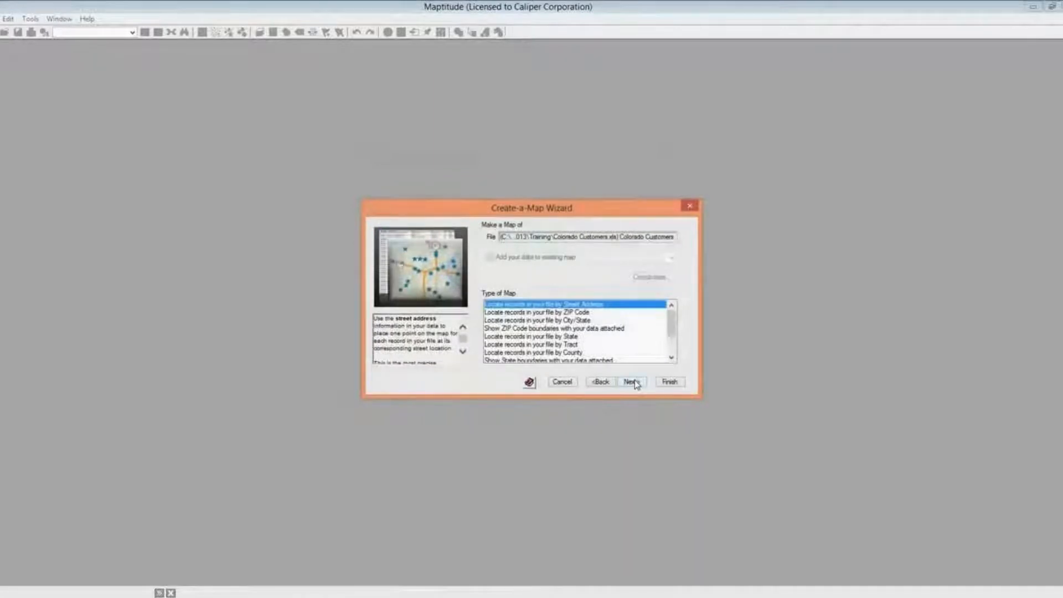
Choose 'Locate records in your file by Street Address' as the map type and finish the wizard
left_click(674, 353)
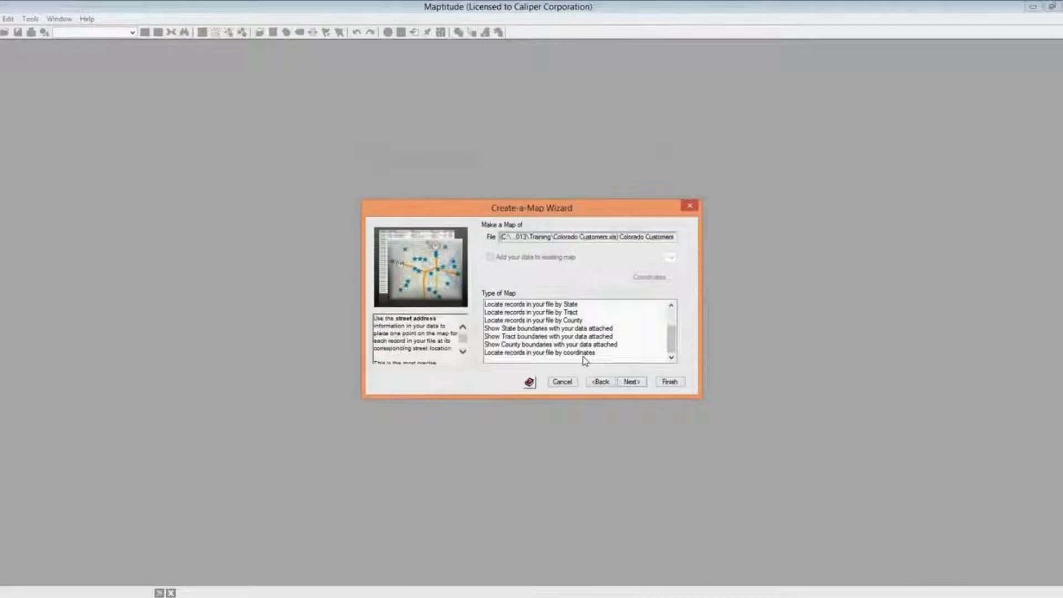
left_click(671, 318)
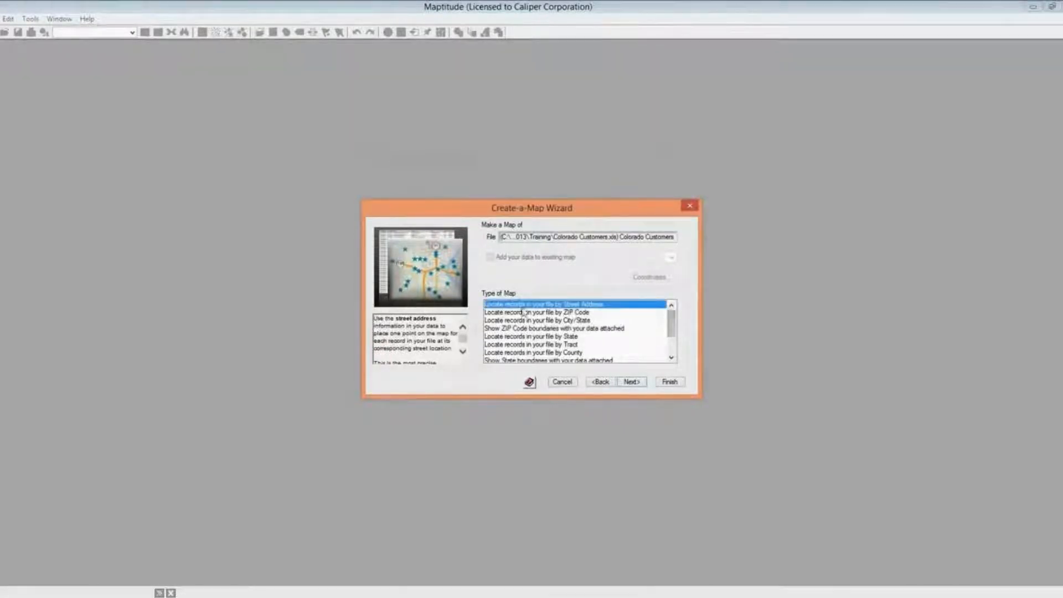
left_click(671, 384)
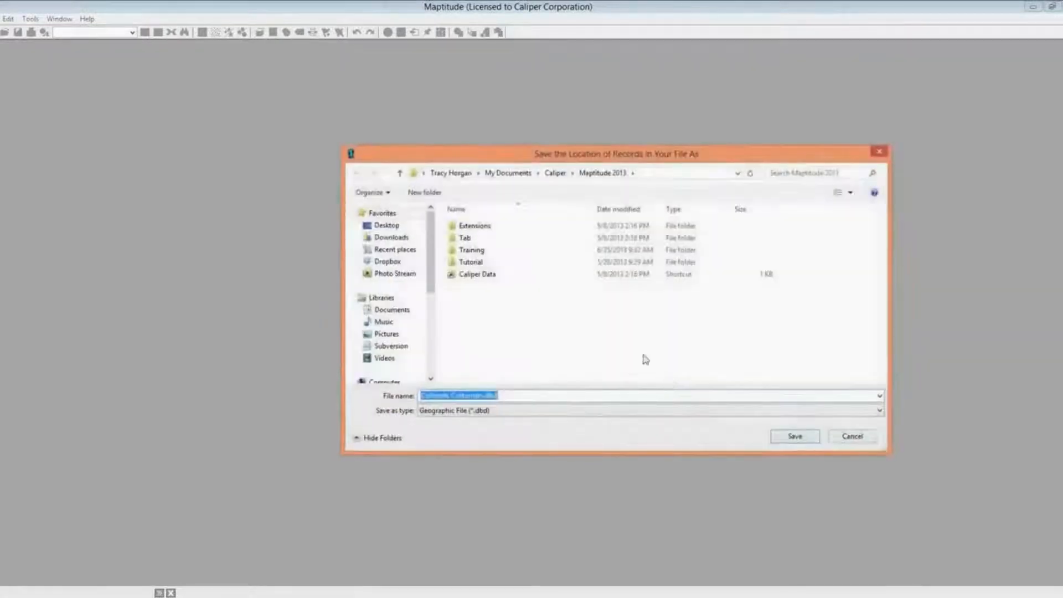
Save the located records as Colorado Customers.dbd in the Training folder
double_click(486, 250)
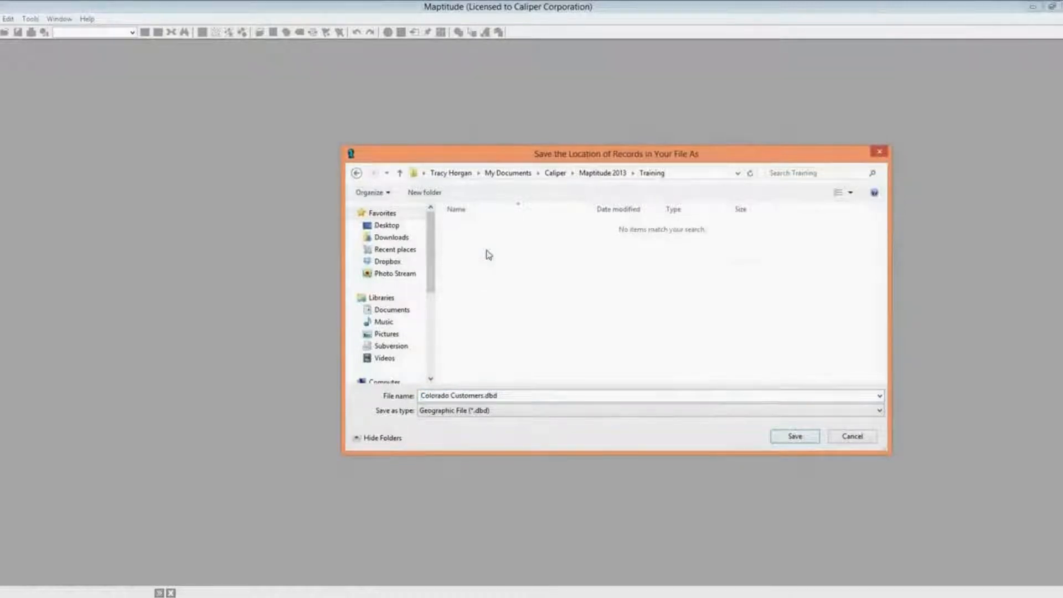
left_click(781, 439)
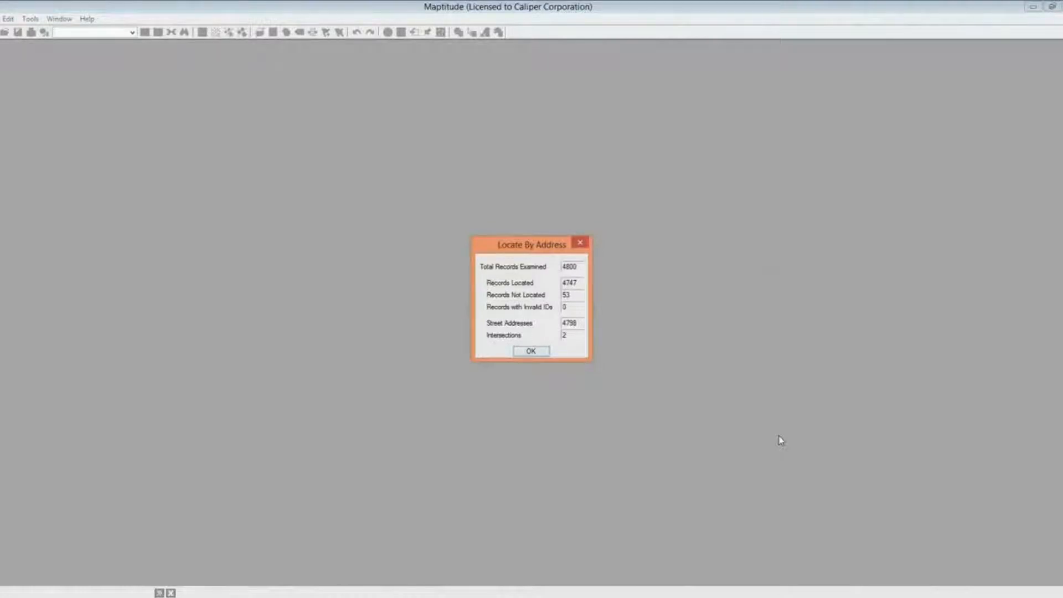
Dismiss the 4747-of-4800 matching summary and select the 53-record Address Not Found set
key("Return")
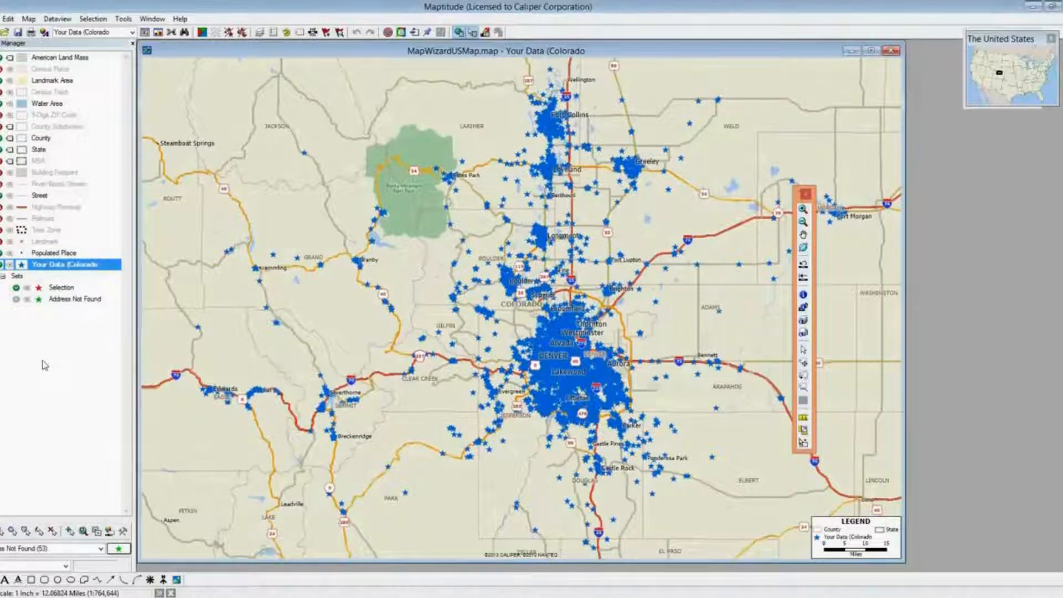
left_click(79, 302)
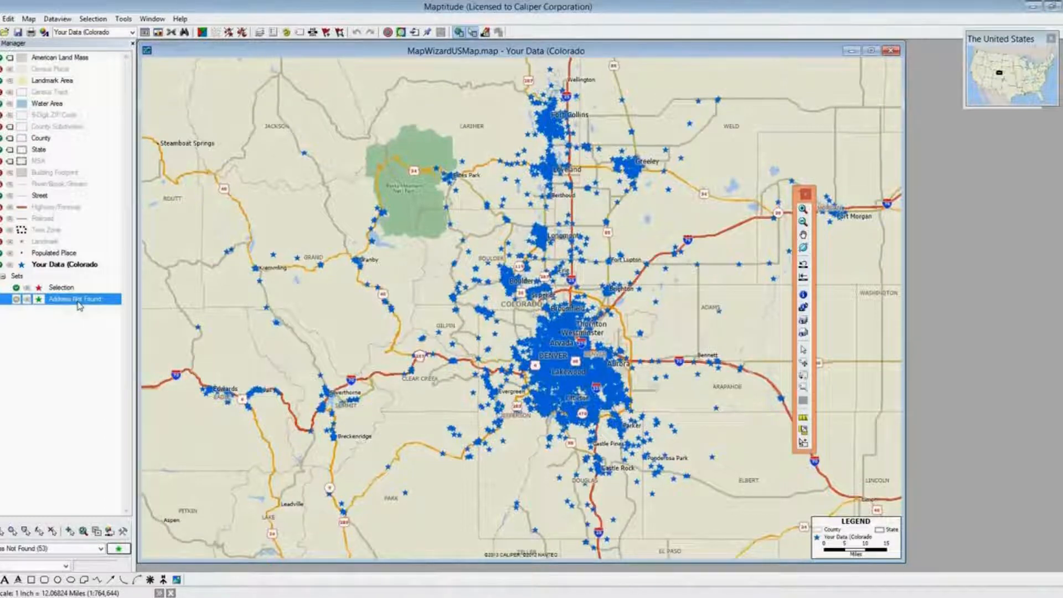
right_click(80, 306)
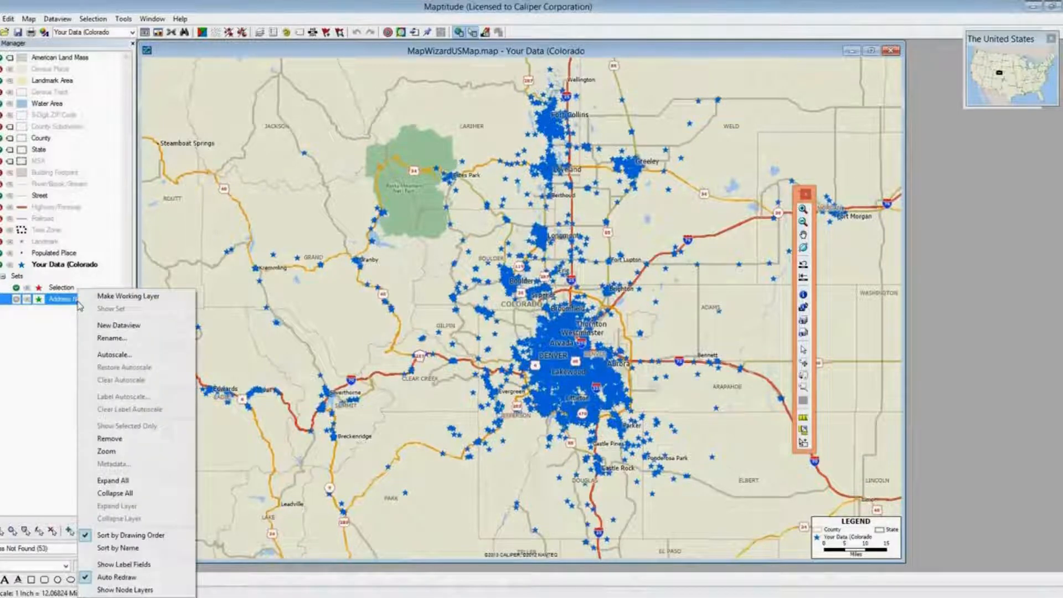
left_click(131, 328)
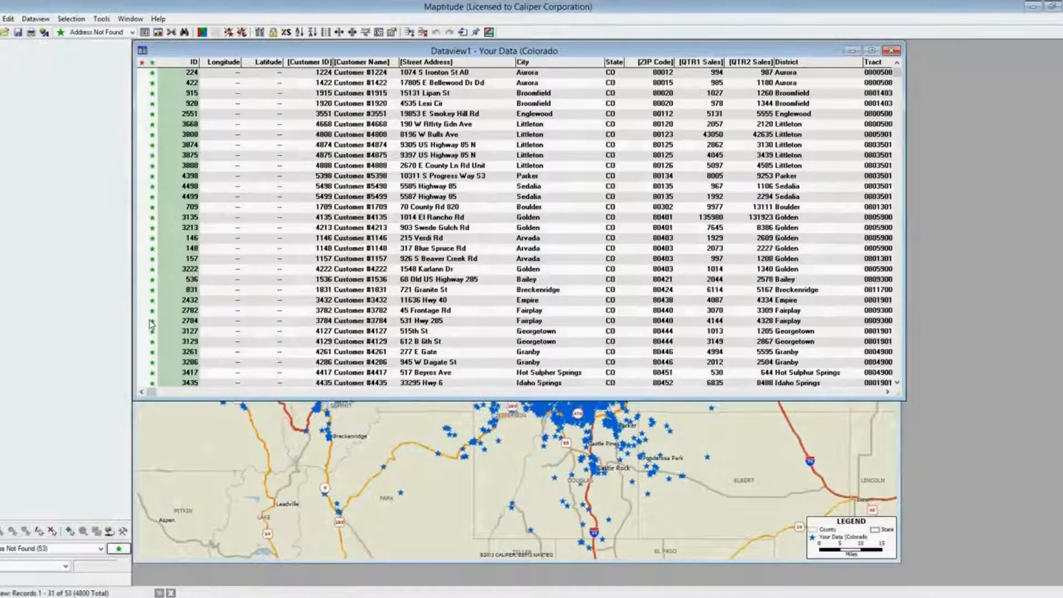
left_click(891, 50)
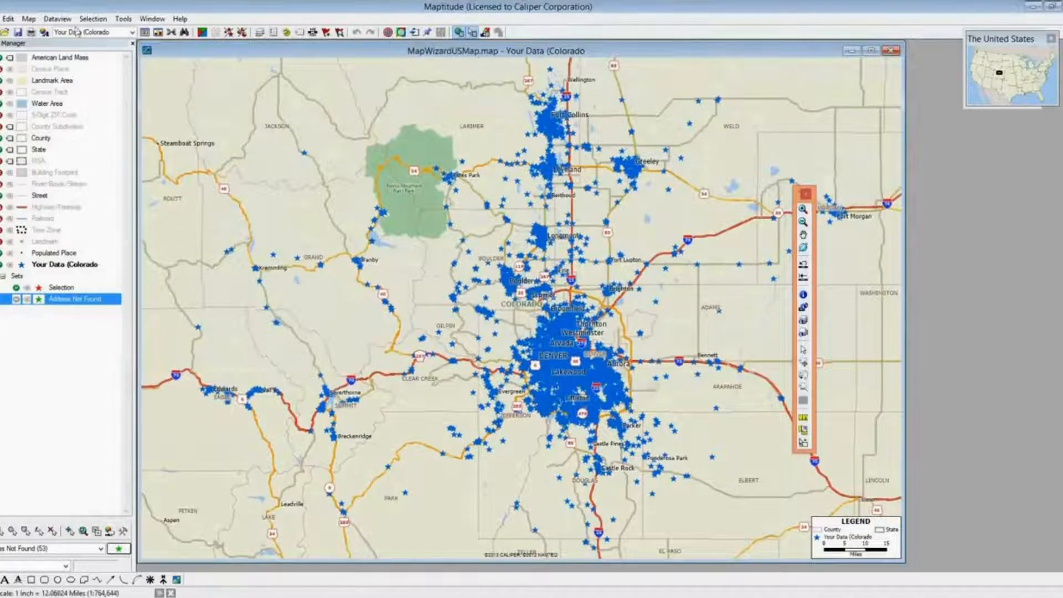
left_click(123, 19)
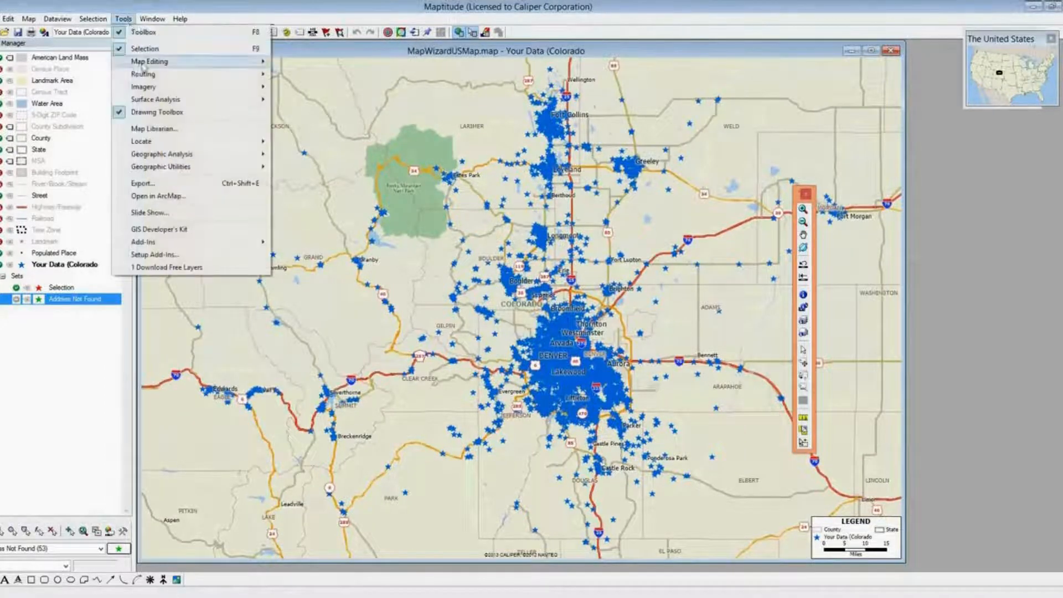
Re-locate the unfound addresses allowing nearby postal codes, placing 13 more and leaving 40
mouse_move(146, 145)
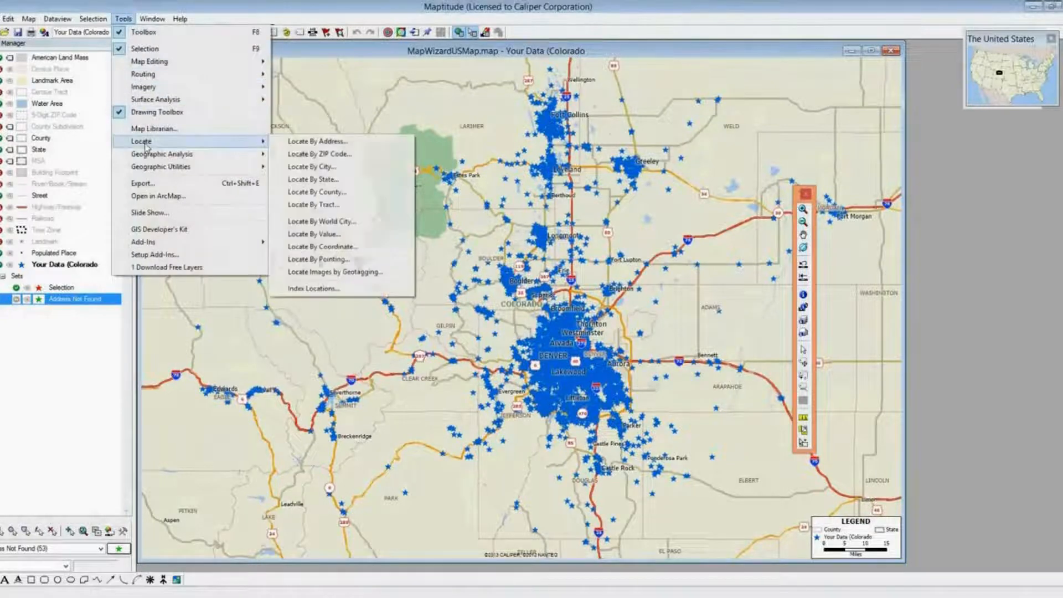
left_click(294, 145)
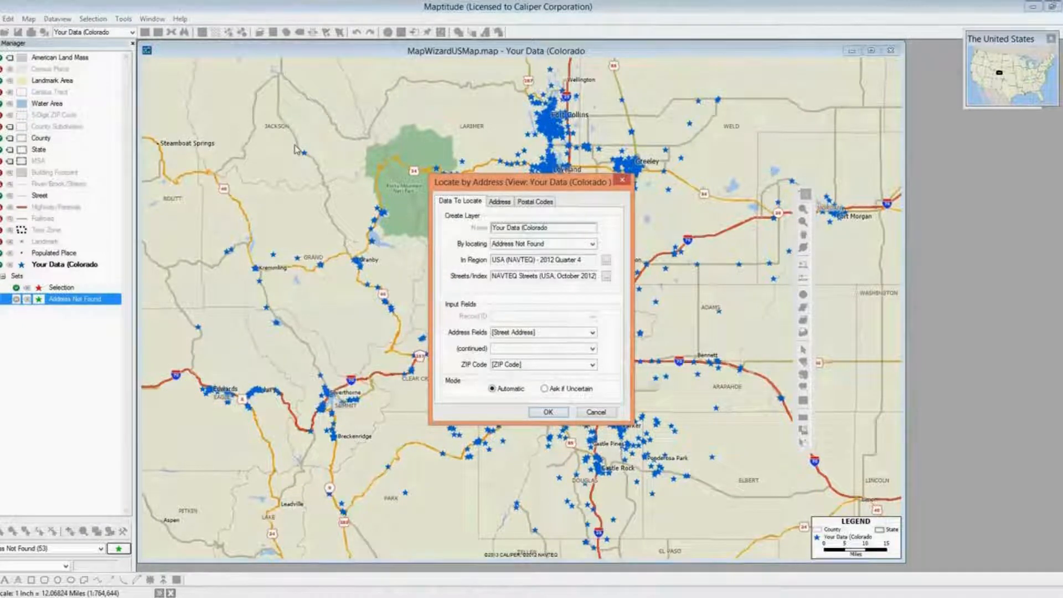
left_click(543, 203)
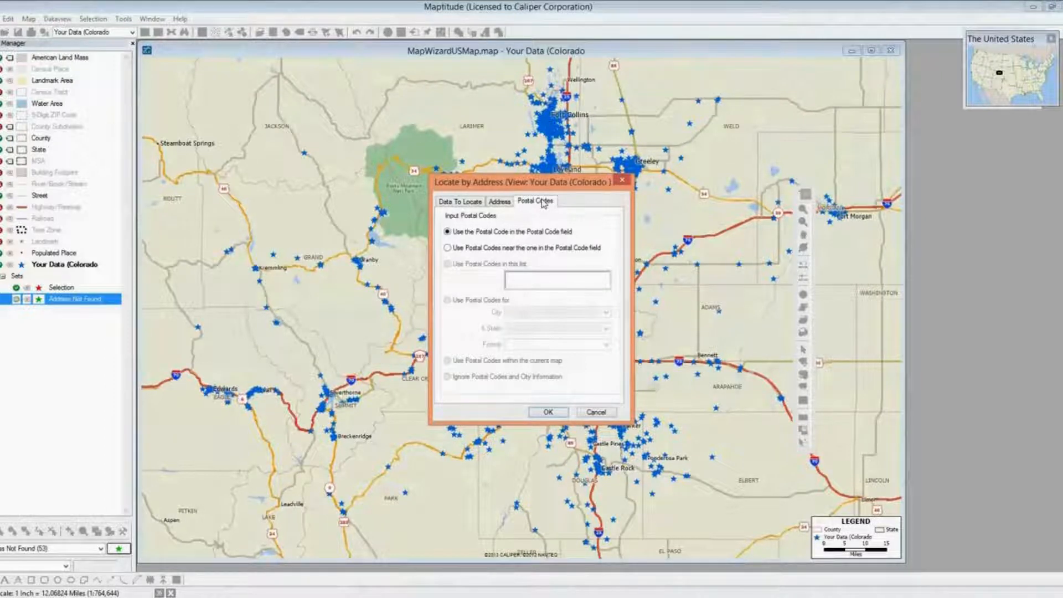
left_click(514, 249)
left_click(545, 415)
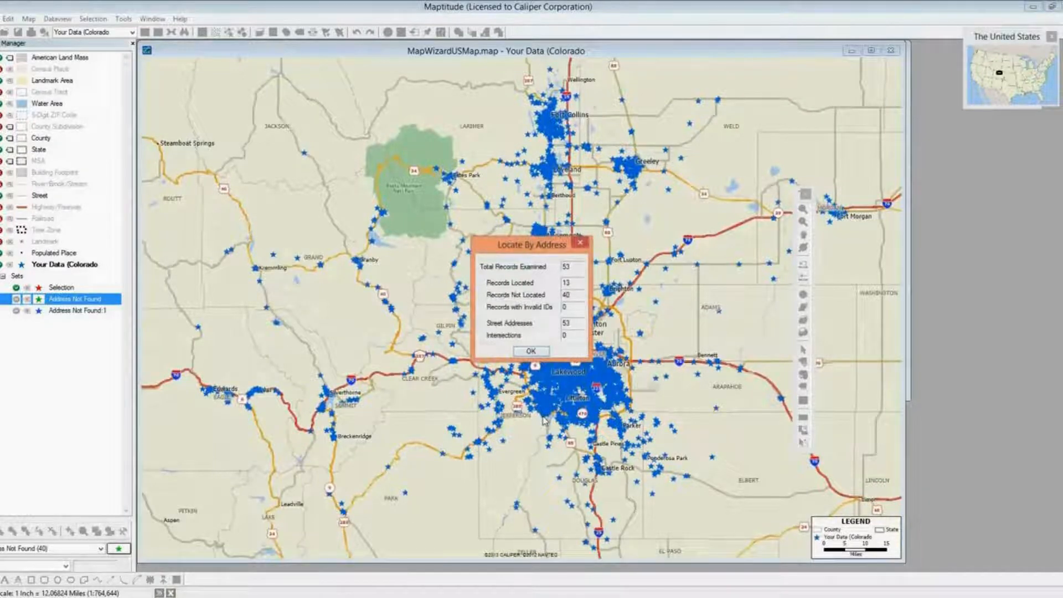
key("Return")
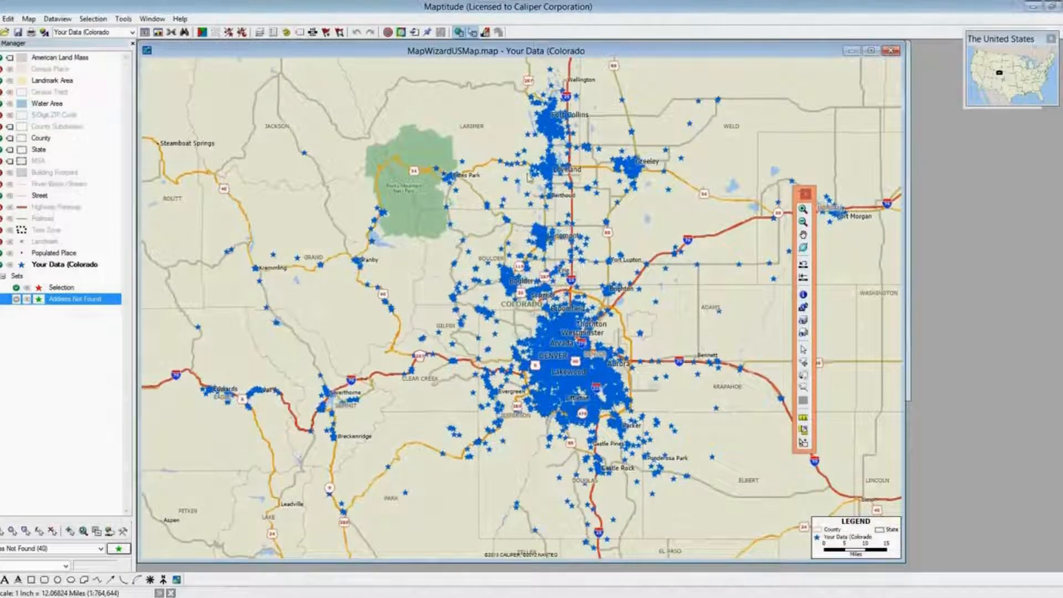
left_click(414, 33)
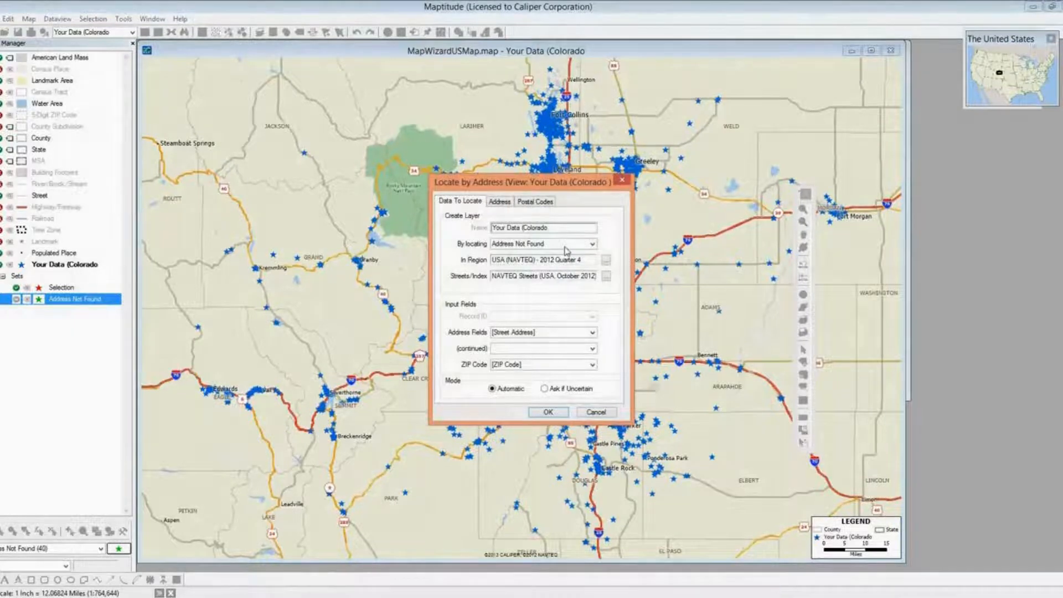
Rerun address matching without ZIP codes, using the State field, locating 1 more record
left_click(583, 367)
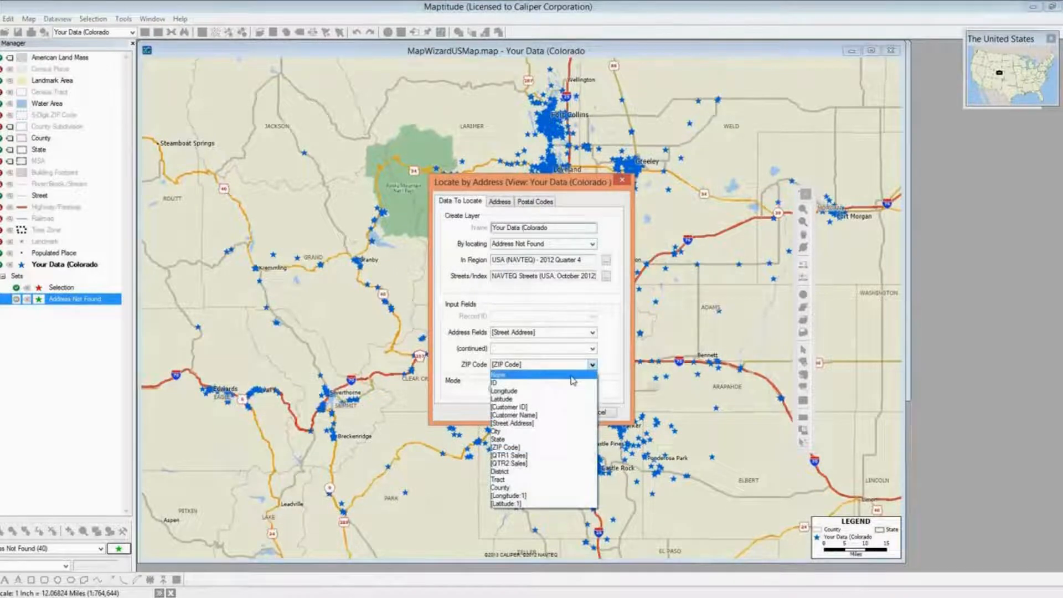
left_click(572, 376)
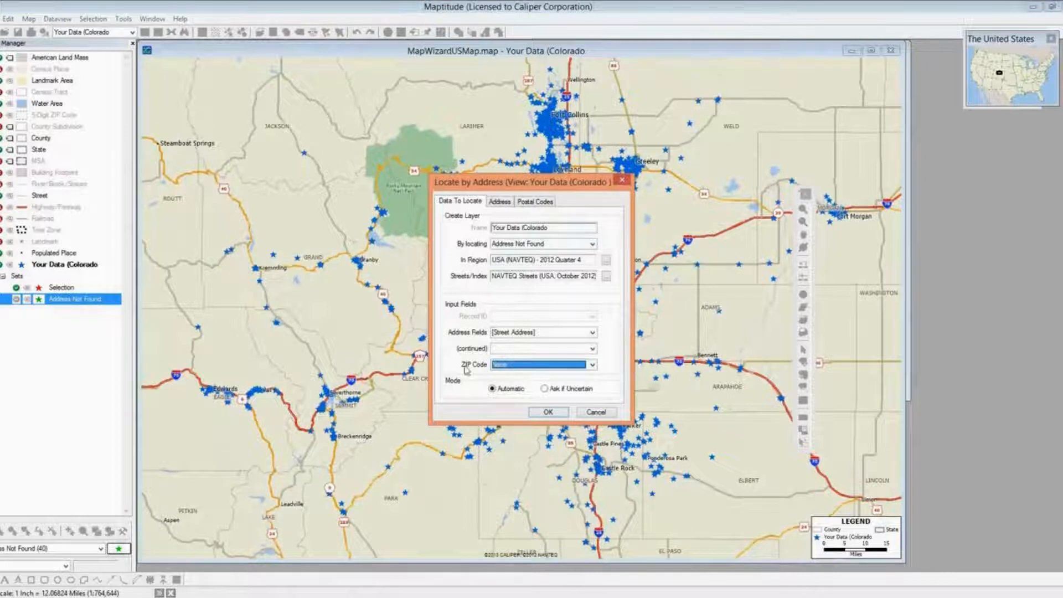
left_click(542, 205)
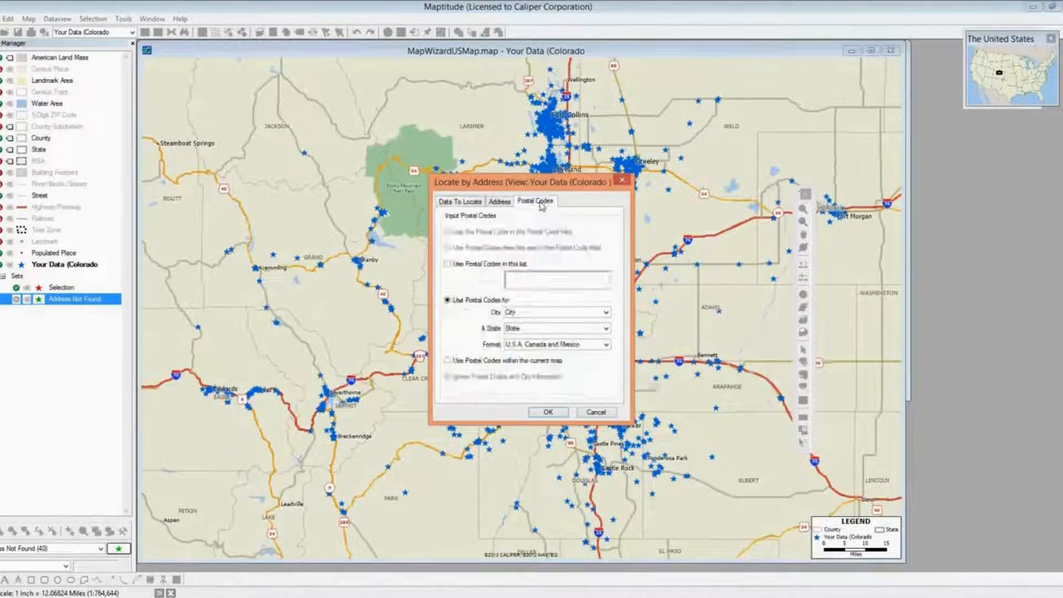
left_click(606, 329)
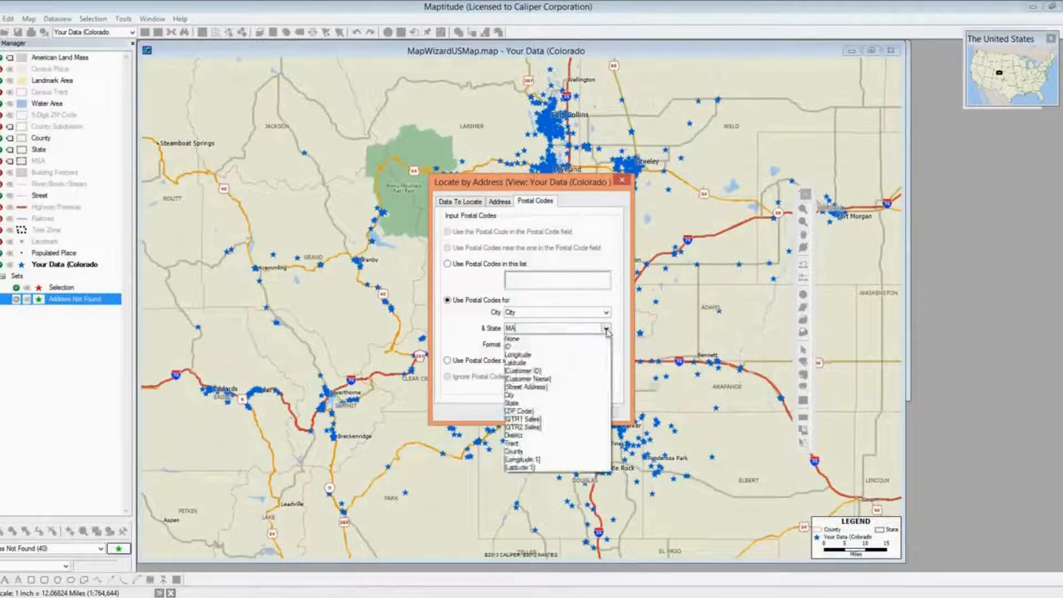
left_click(563, 404)
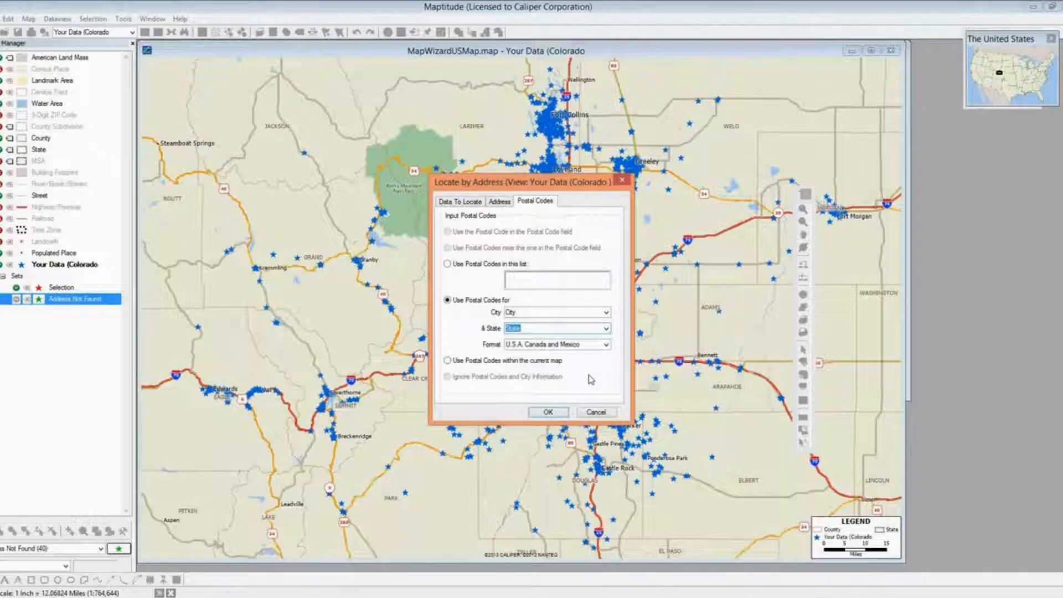
left_click(546, 412)
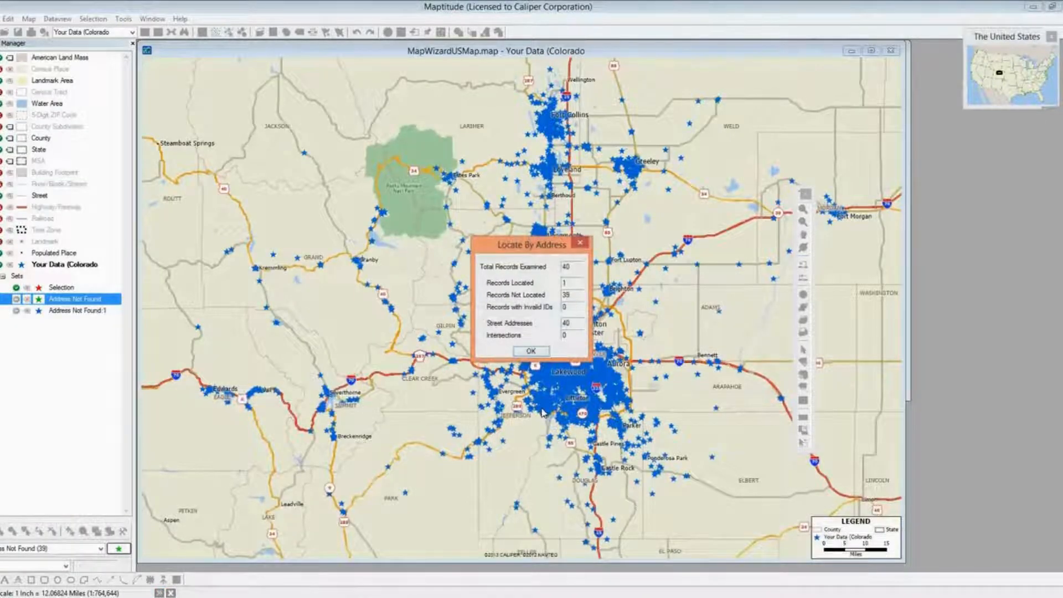
left_click(532, 352)
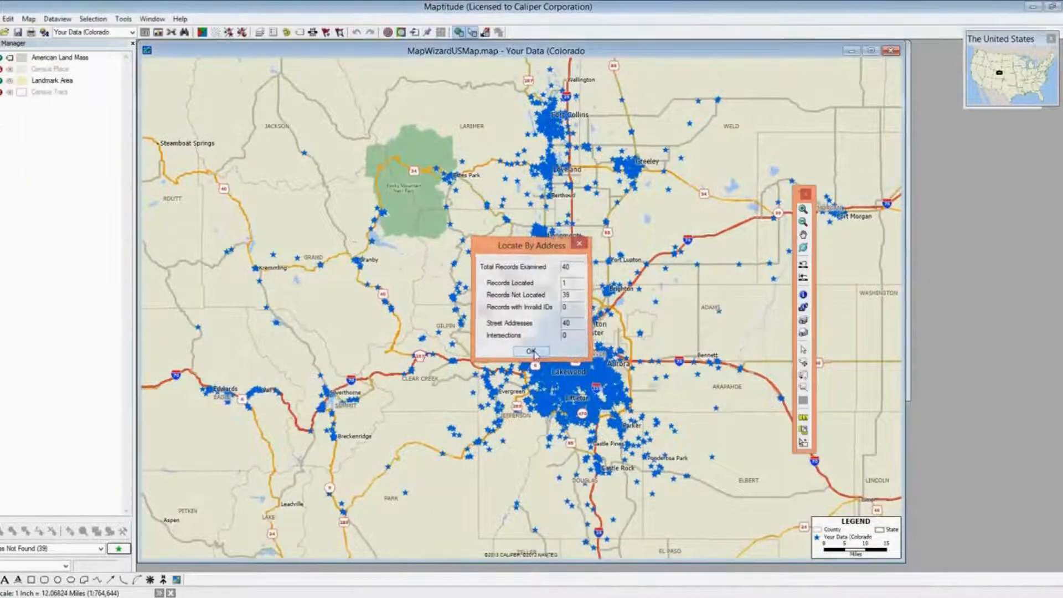
left_click(152, 18)
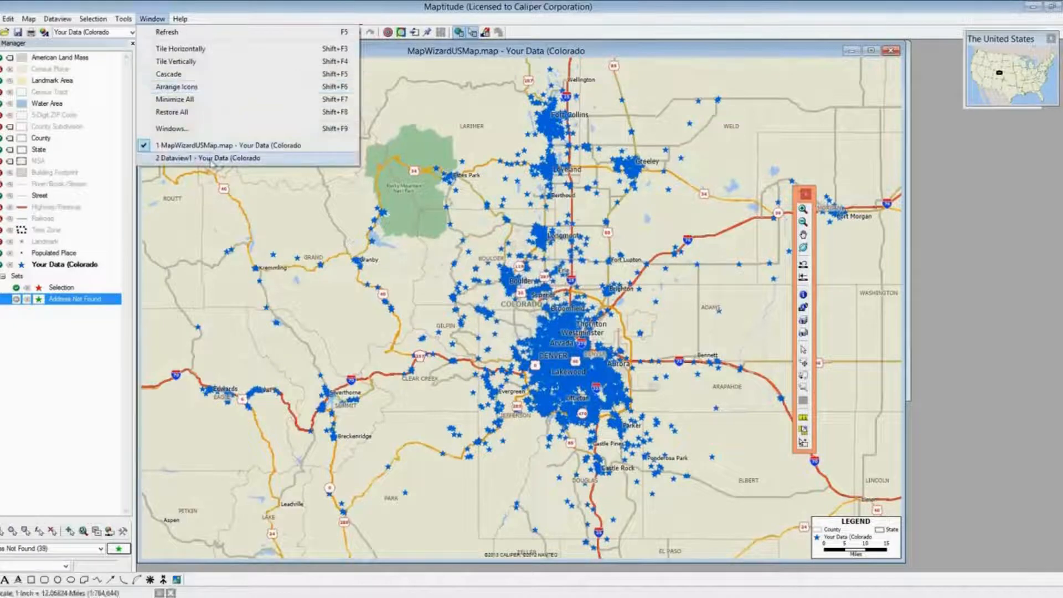
left_click(212, 158)
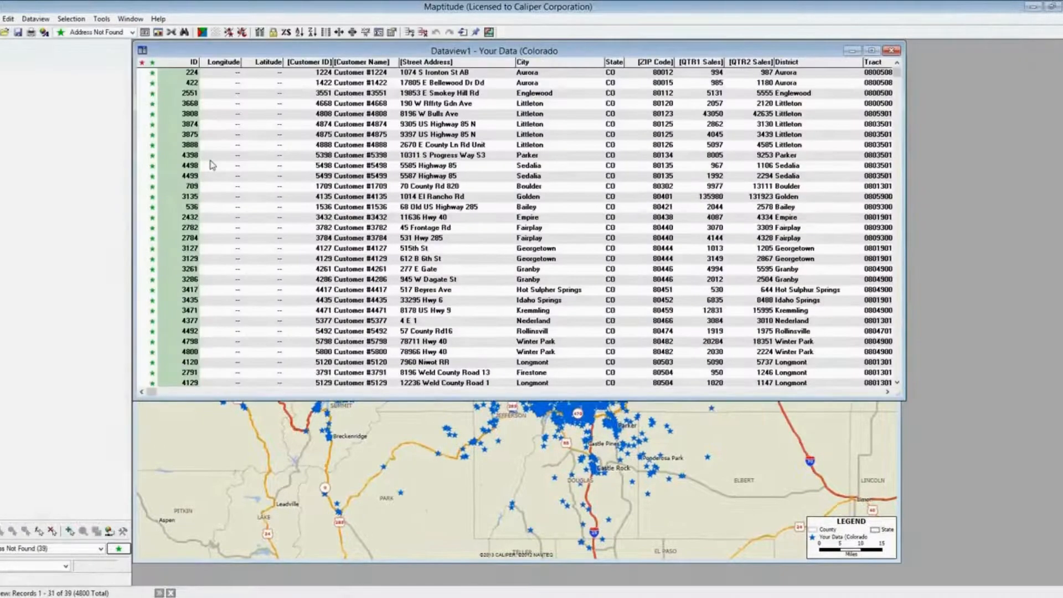
left_click(132, 32)
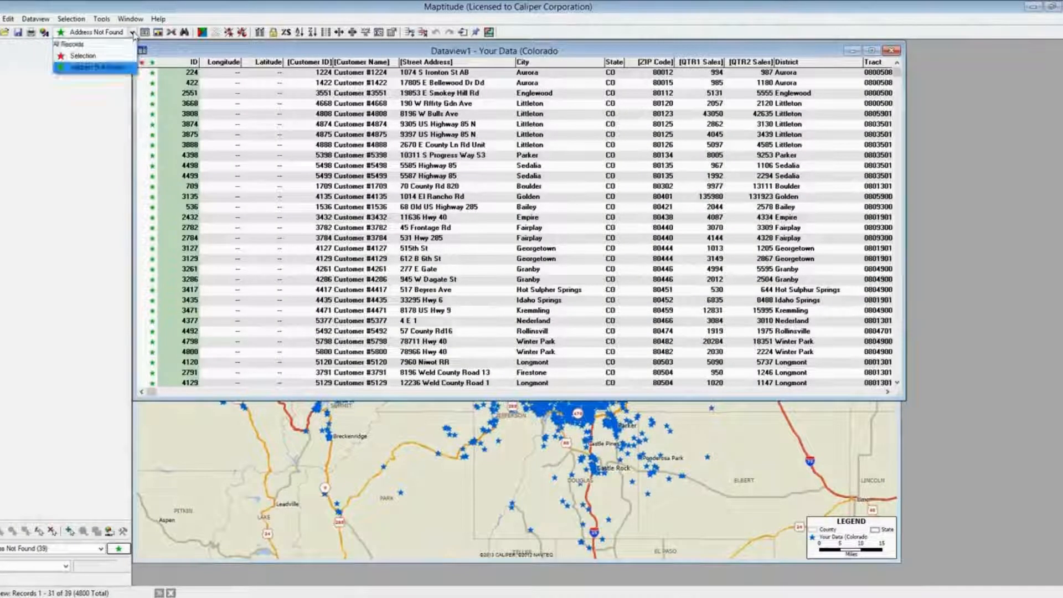
left_click(111, 44)
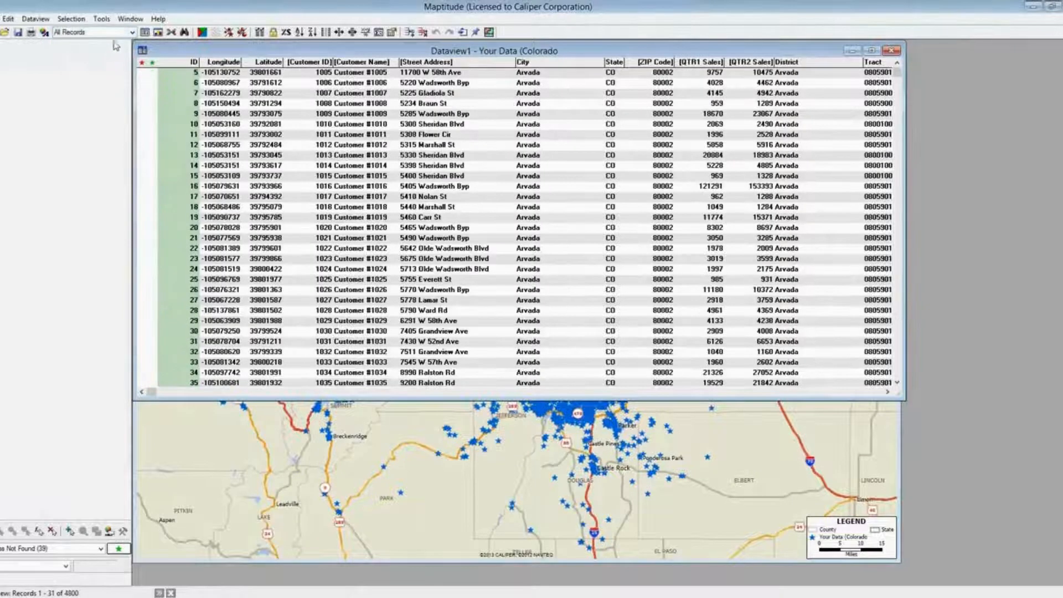
left_click(133, 32)
left_click(113, 67)
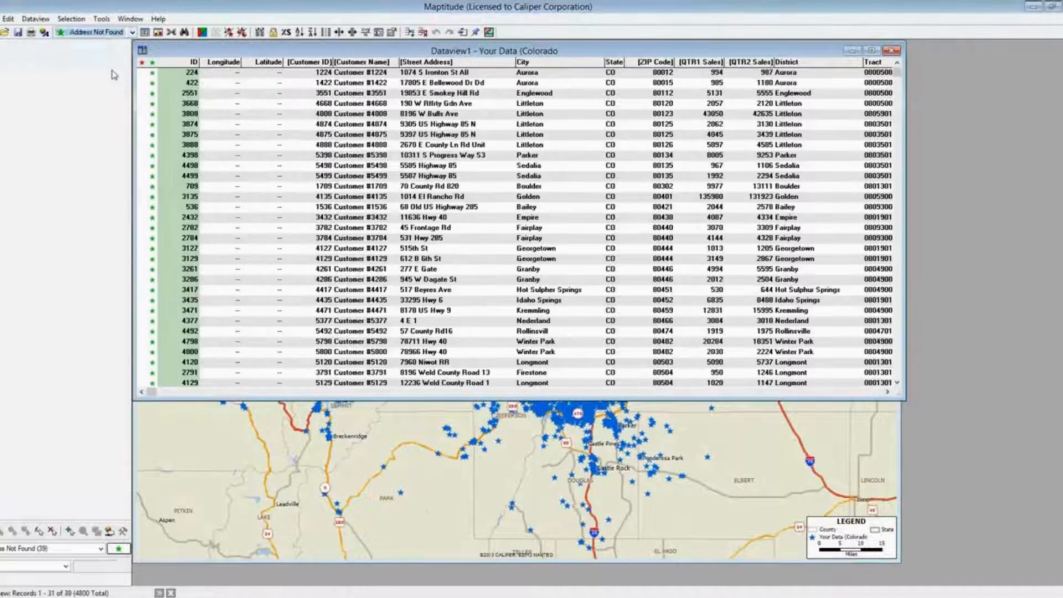
scroll(377, 191, "down", 4)
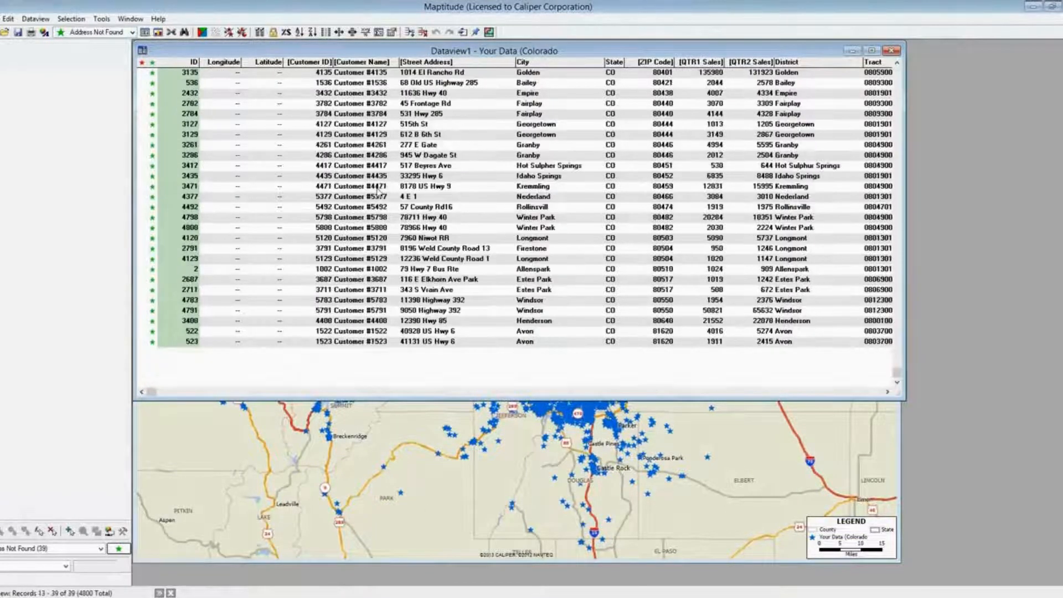
scroll(377, 191, "up", 4)
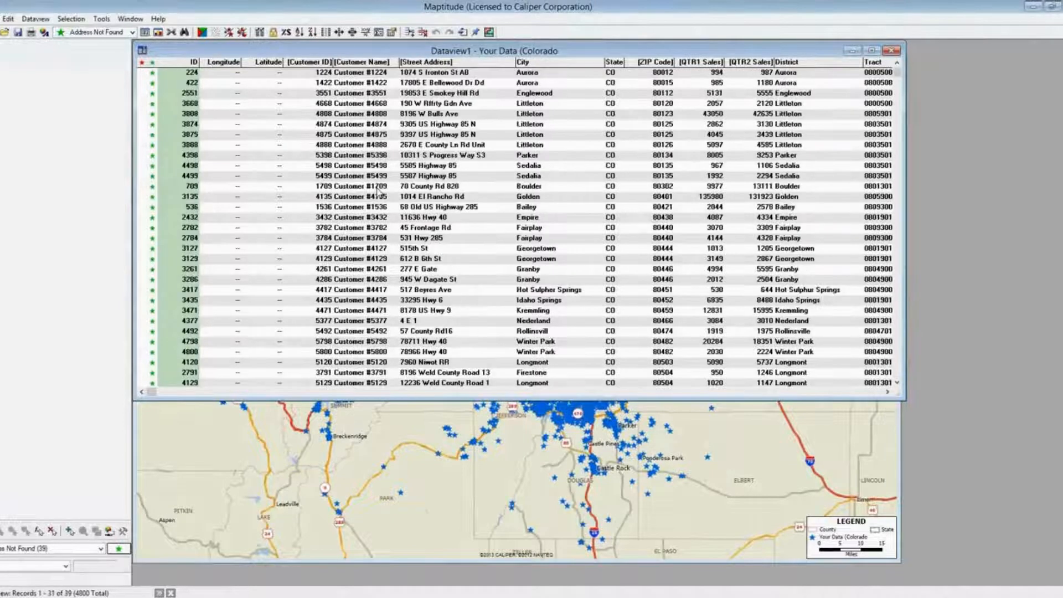
left_click(365, 450)
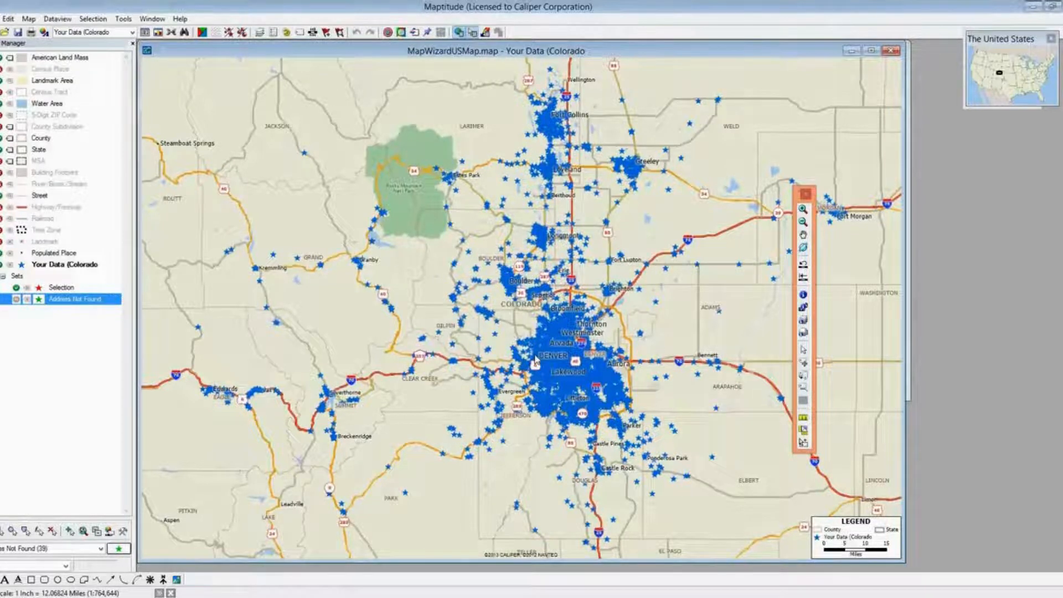
Locate all 39 remaining records by ZIP Code, scattered within 1 mile of each ZIP Code
left_click(129, 21)
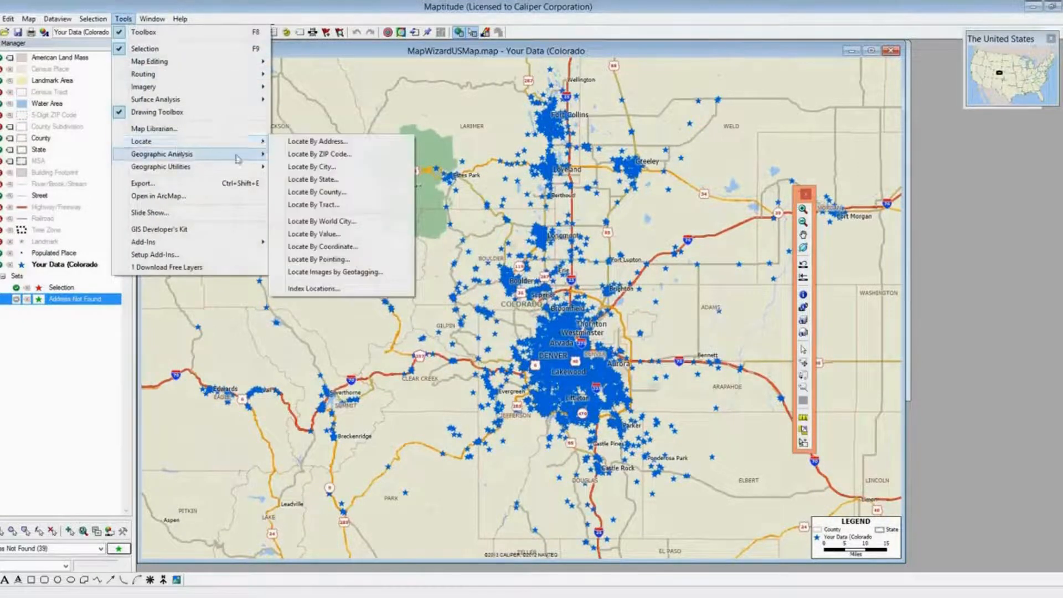
left_click(306, 155)
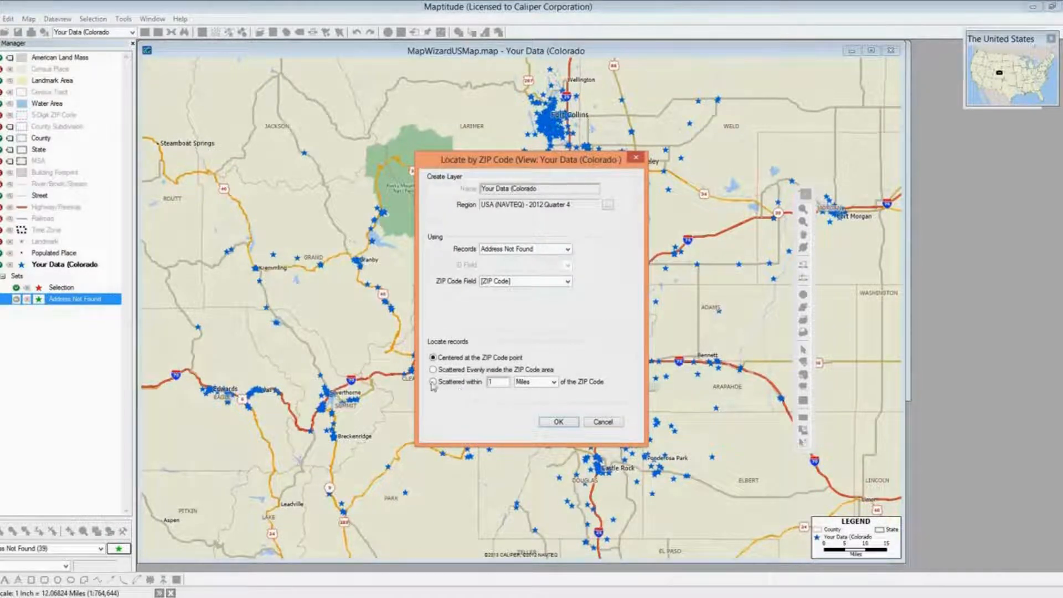
left_click(433, 382)
left_click(558, 422)
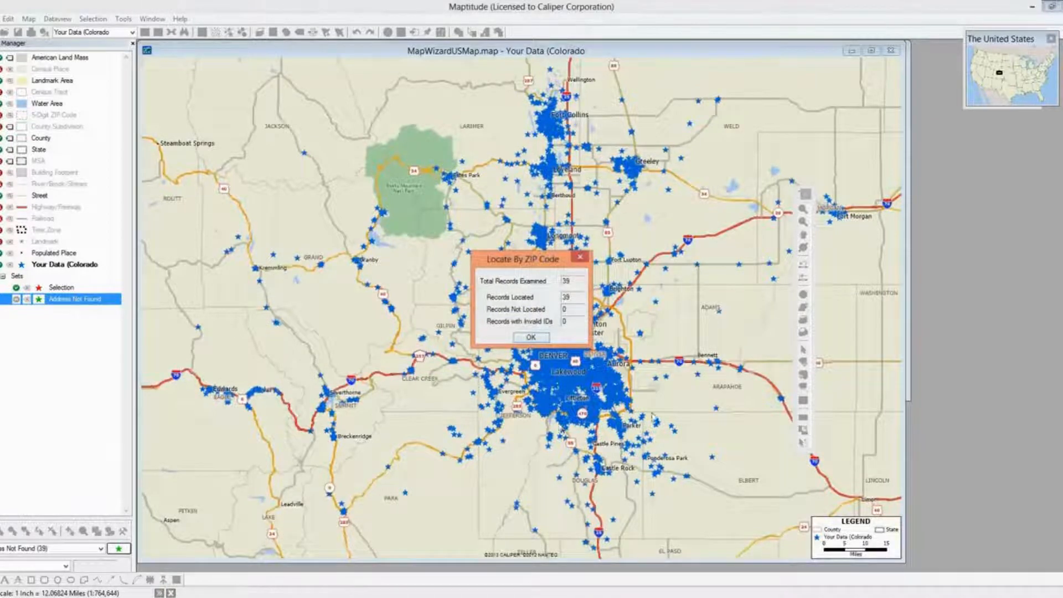
Locate the records by city, scattered within 1 mile, placing 37 and leaving 2 in City Not Found
left_click(542, 338)
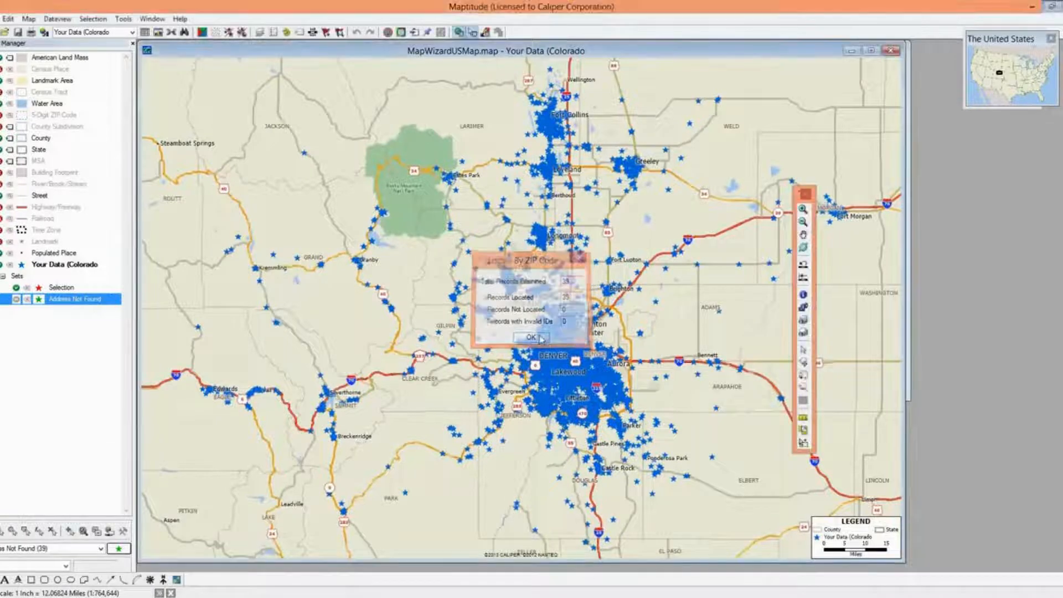
left_click(129, 32)
left_click(124, 26)
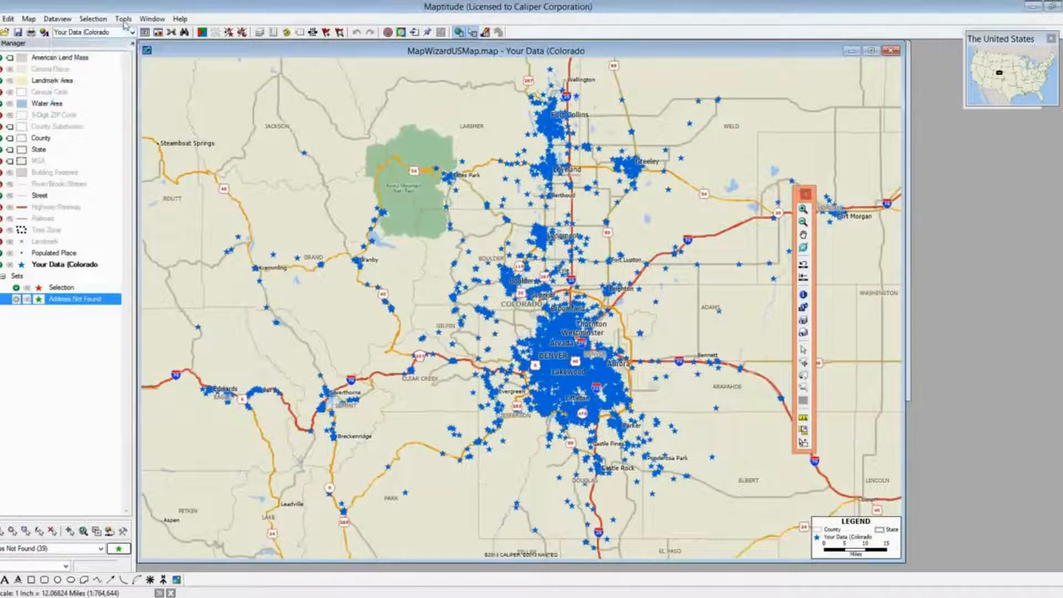
left_click(124, 20)
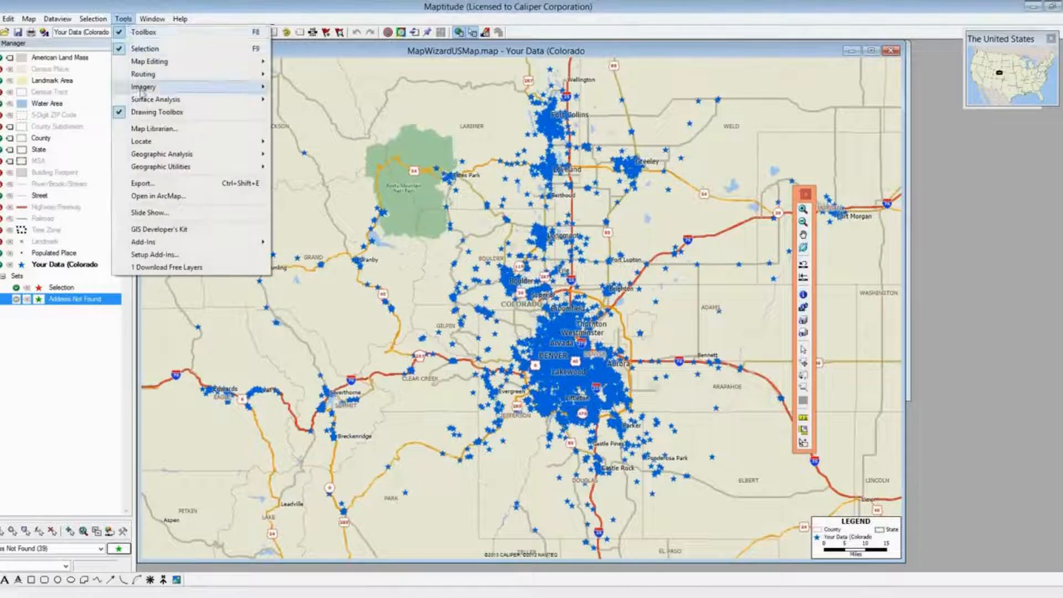
mouse_move(149, 142)
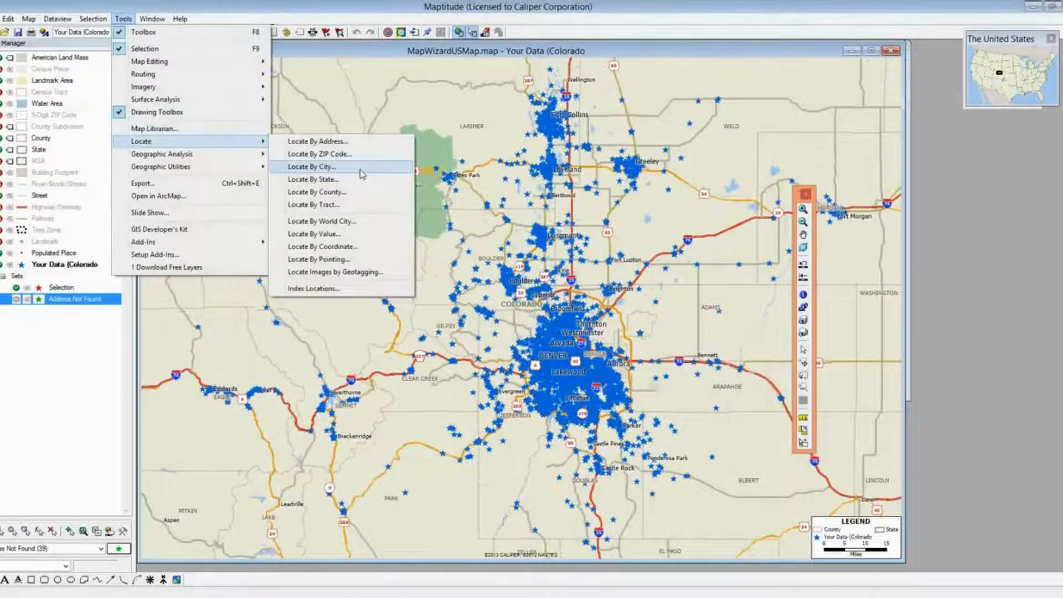
left_click(363, 174)
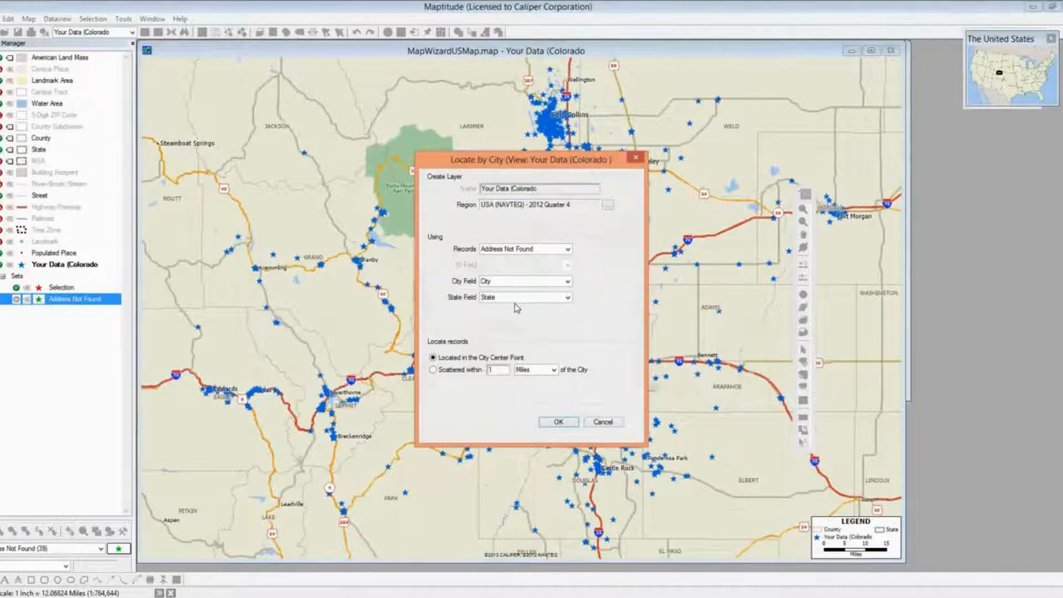
left_click(433, 370)
left_click(574, 424)
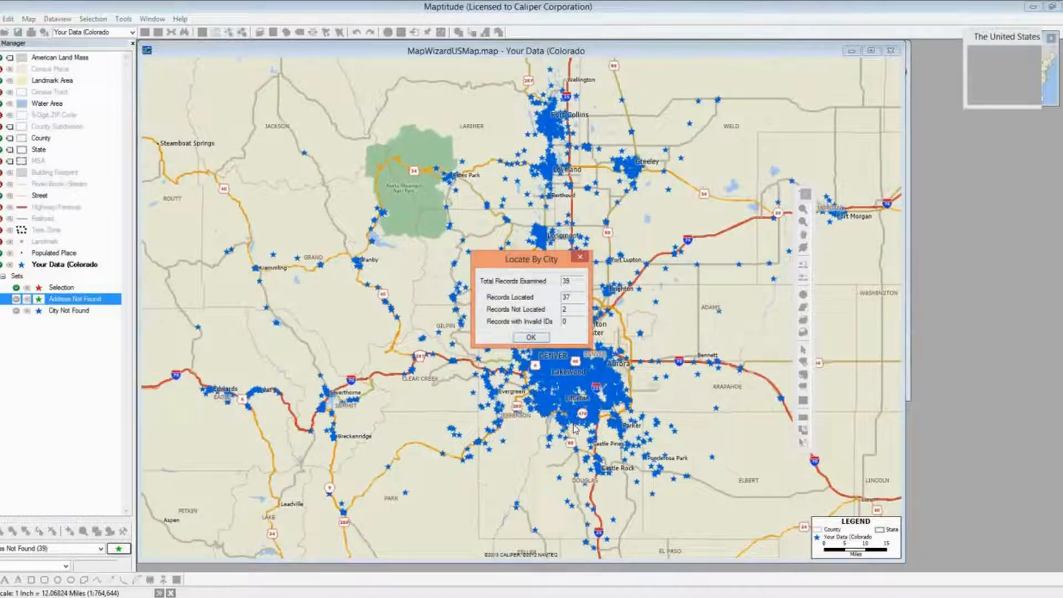
key("Return")
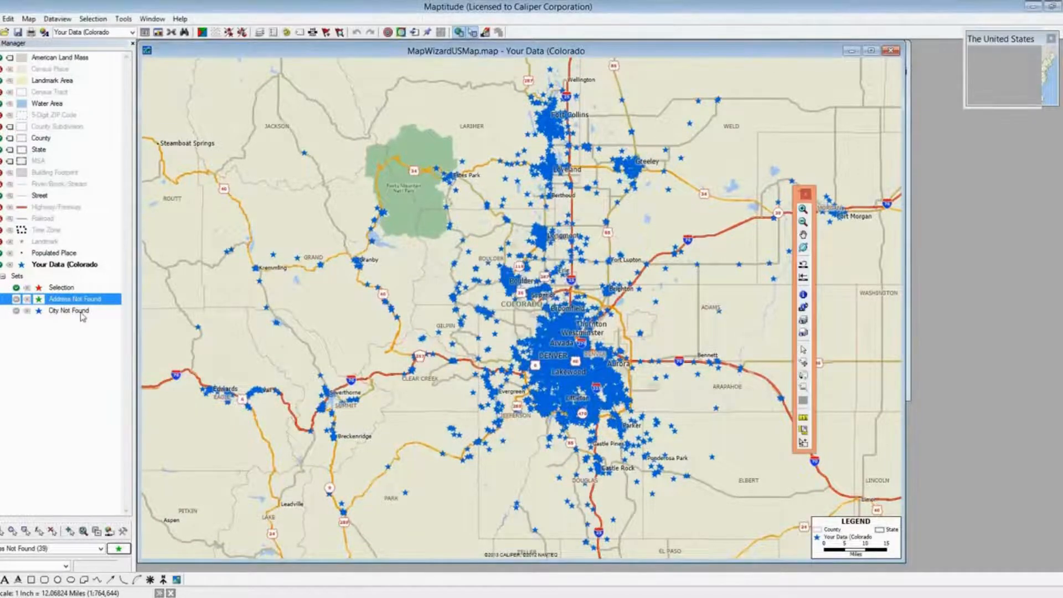
Review the two City Not Found records' cities, Hot Sulpher Springs and Rollinsvill, in Dataview2, then close it
right_click(81, 310)
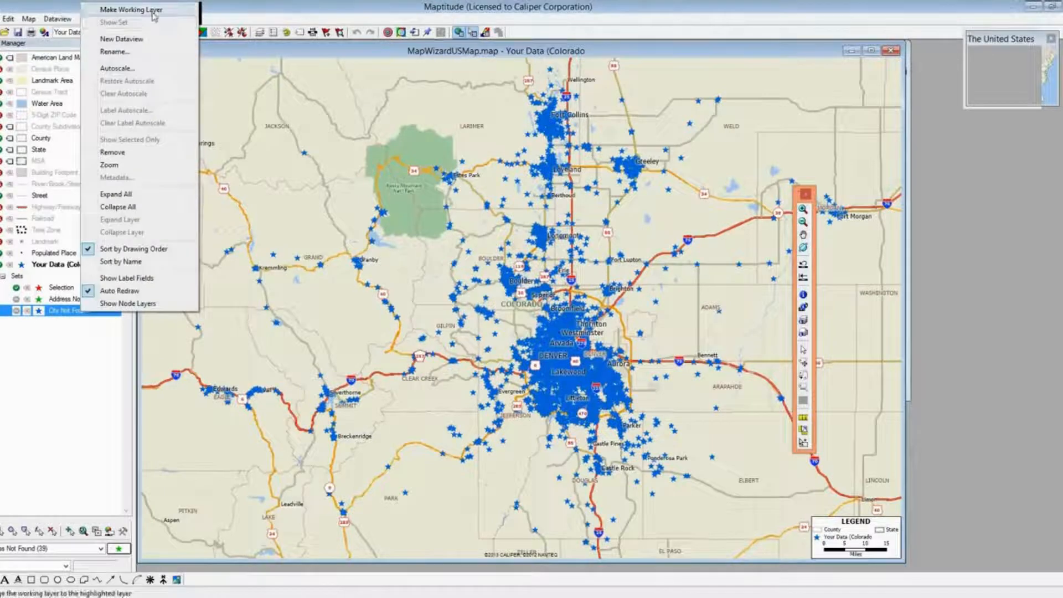
left_click(186, 40)
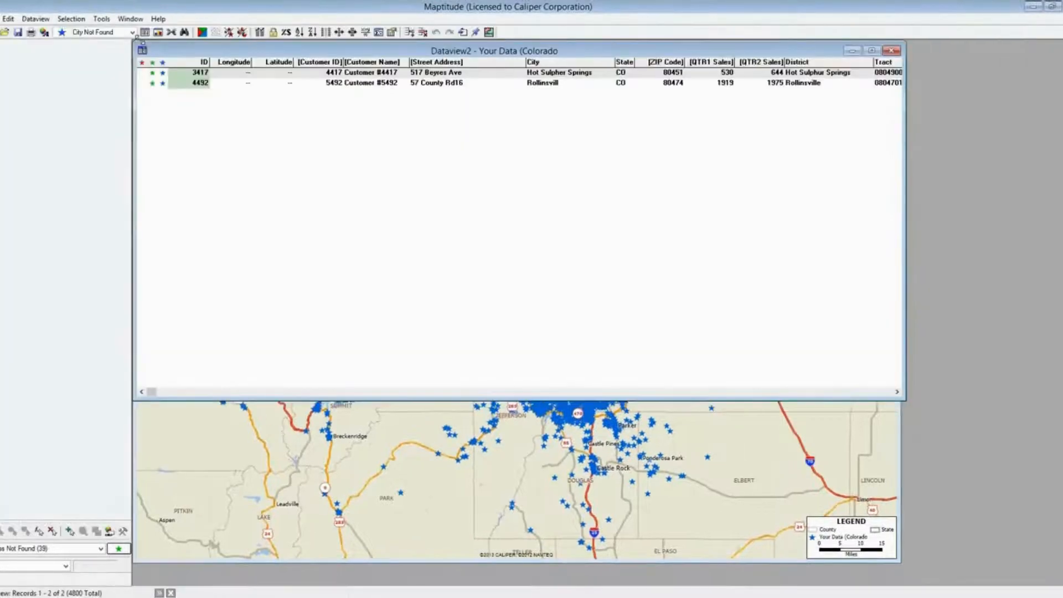
left_click(391, 87)
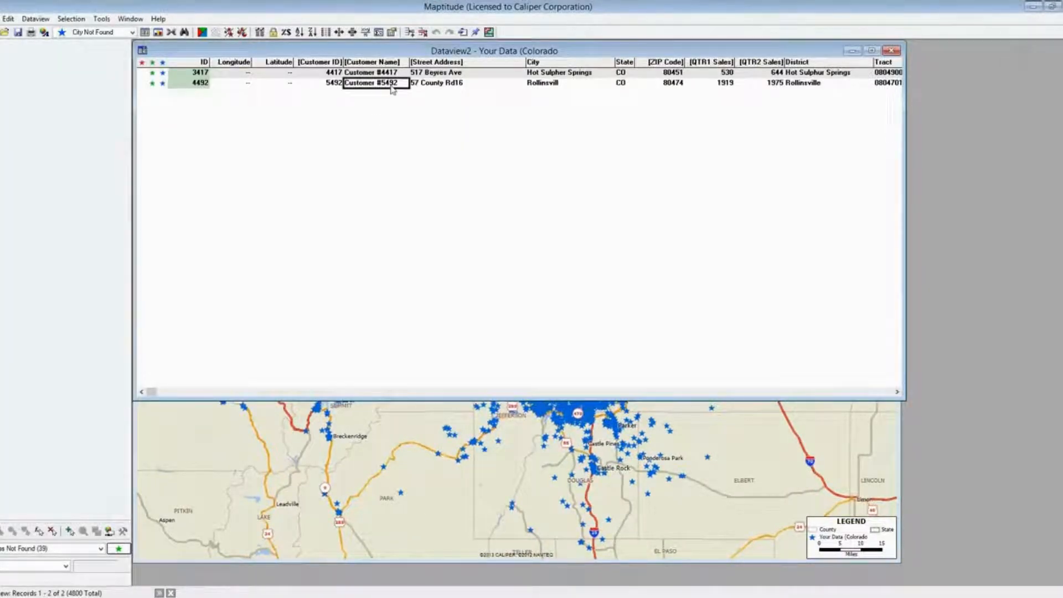
key("Right")
key("Right")
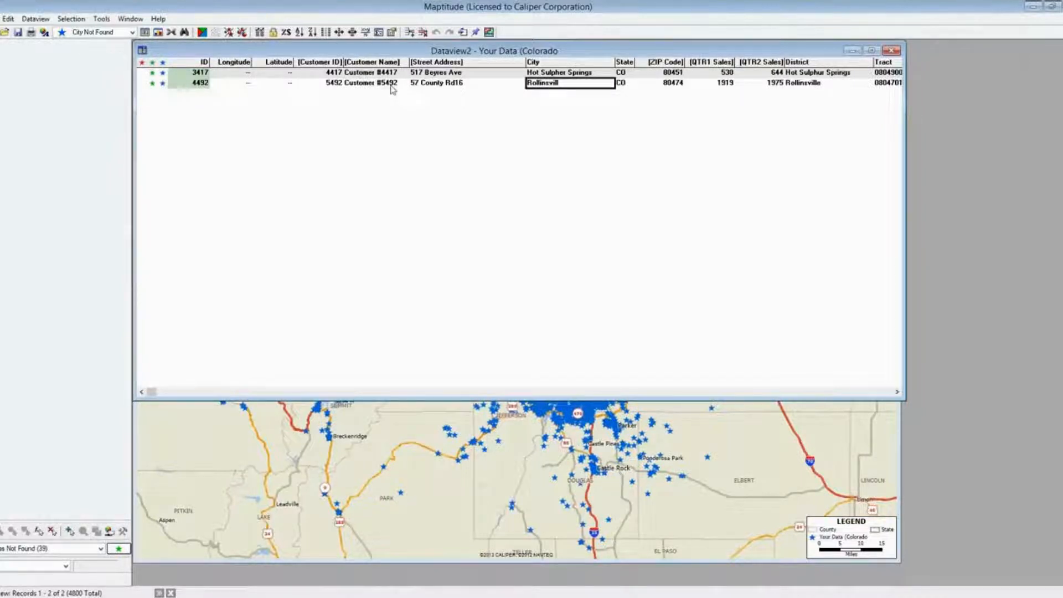
key("Up")
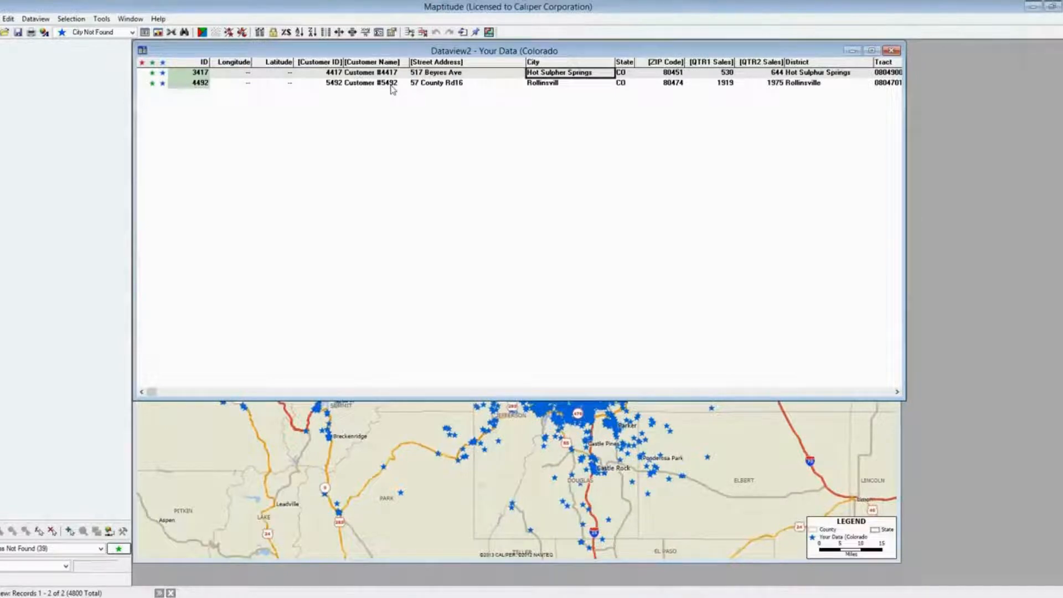
key("Down")
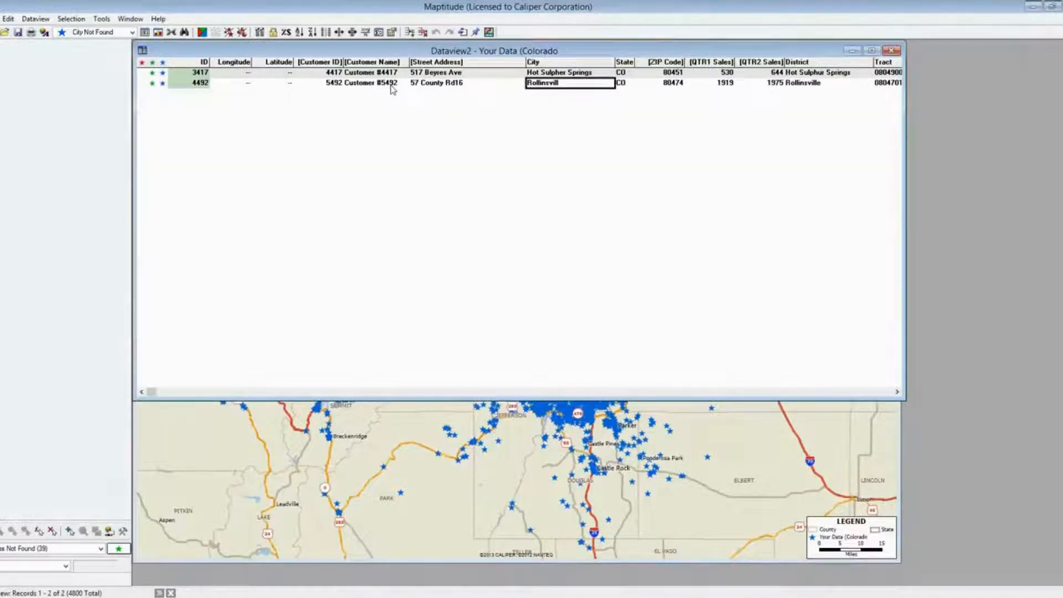
key("Up")
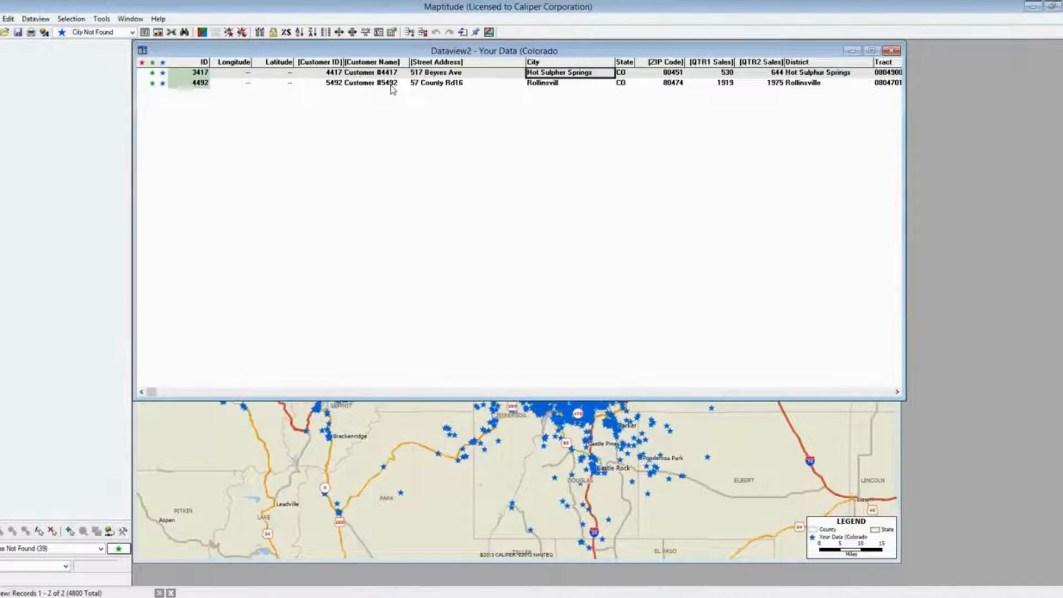
key("Down")
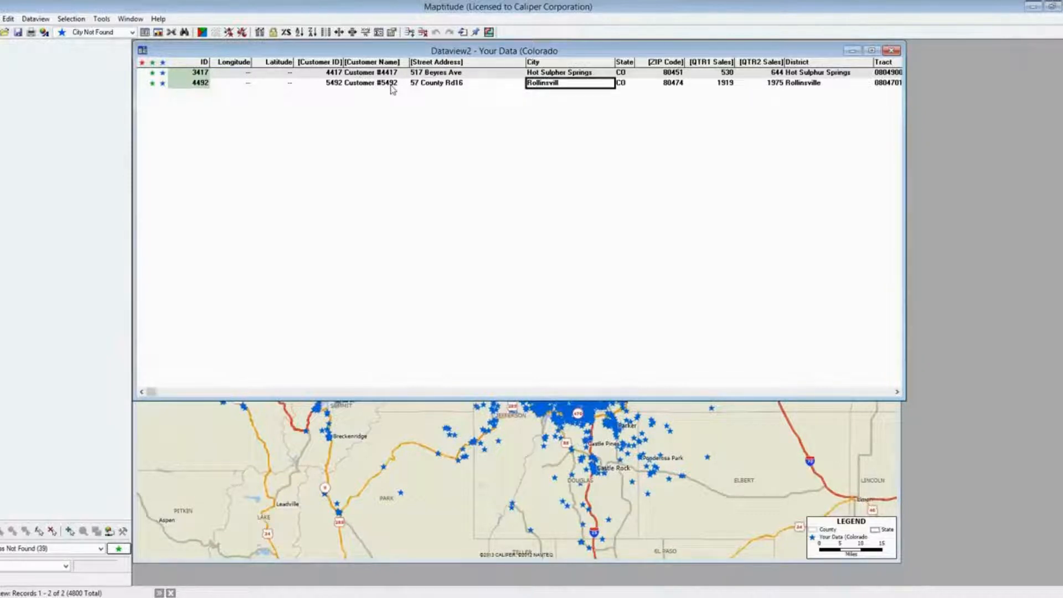
left_click(890, 50)
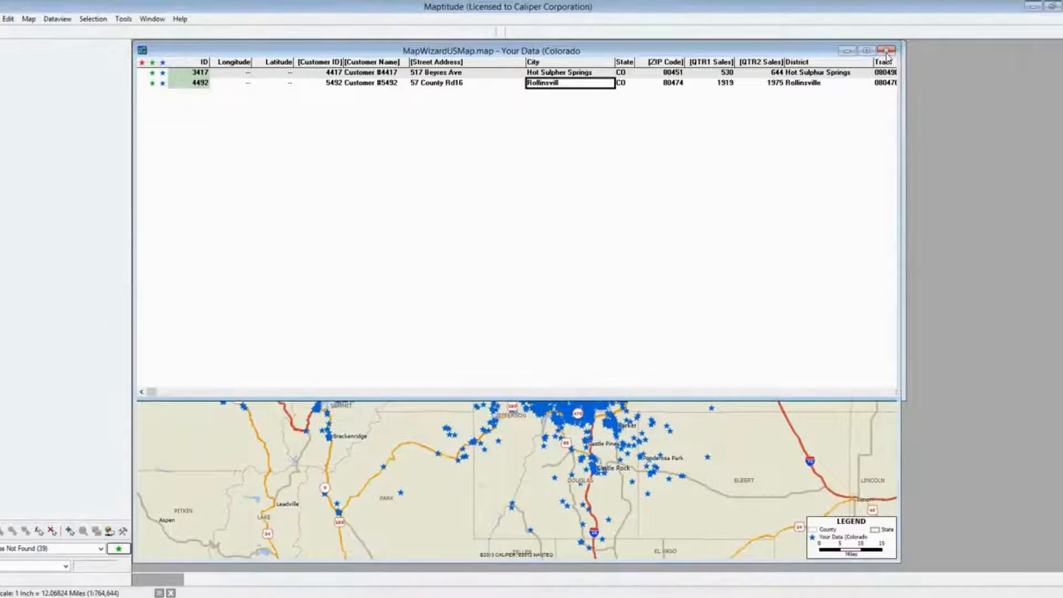
Close the data table and start Tools > Locate > Locate By Pointing
left_click(886, 51)
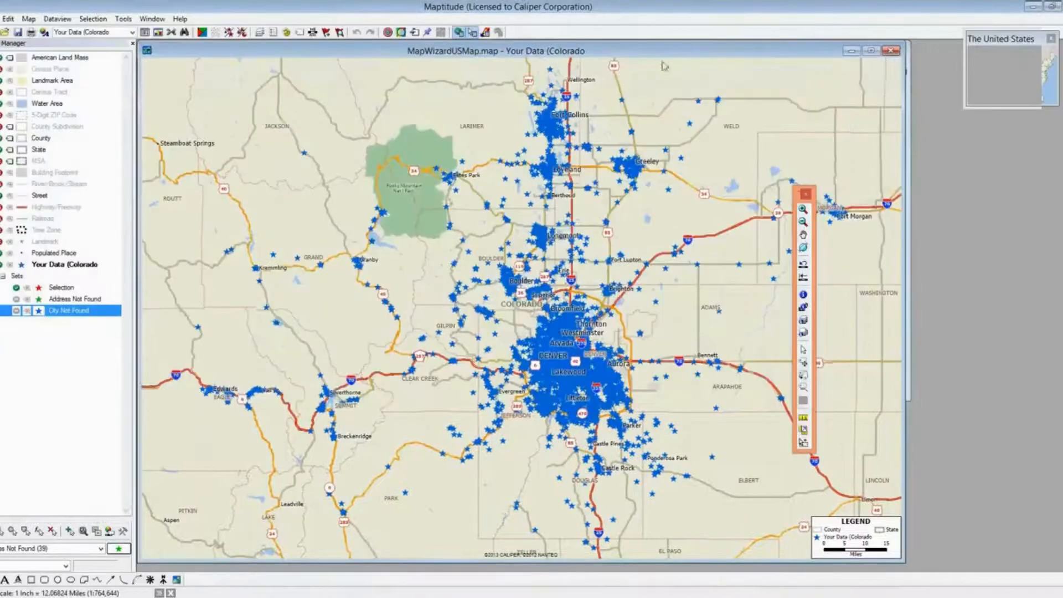
left_click(125, 20)
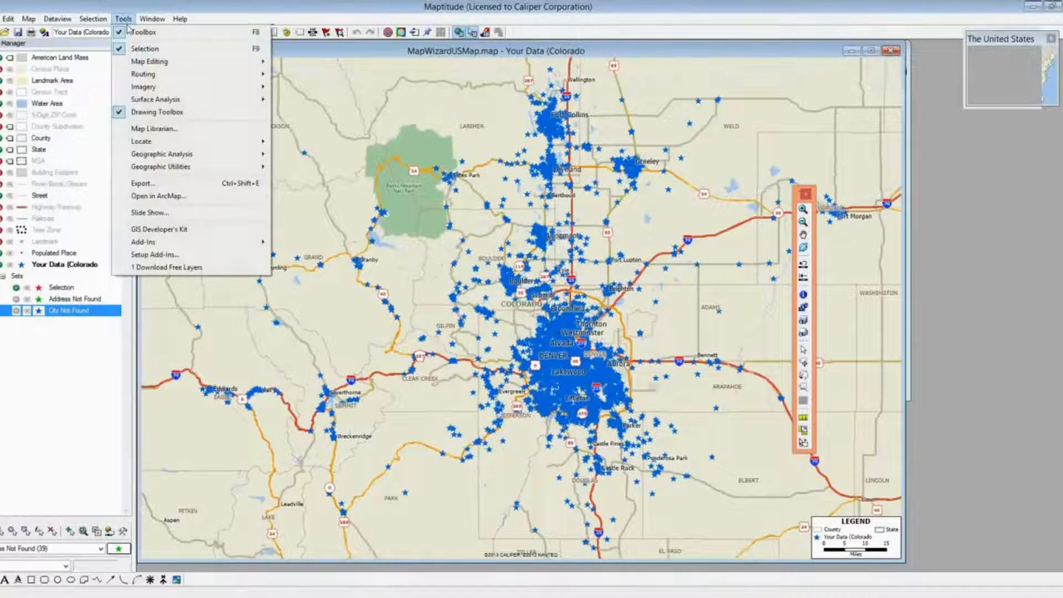
mouse_move(177, 146)
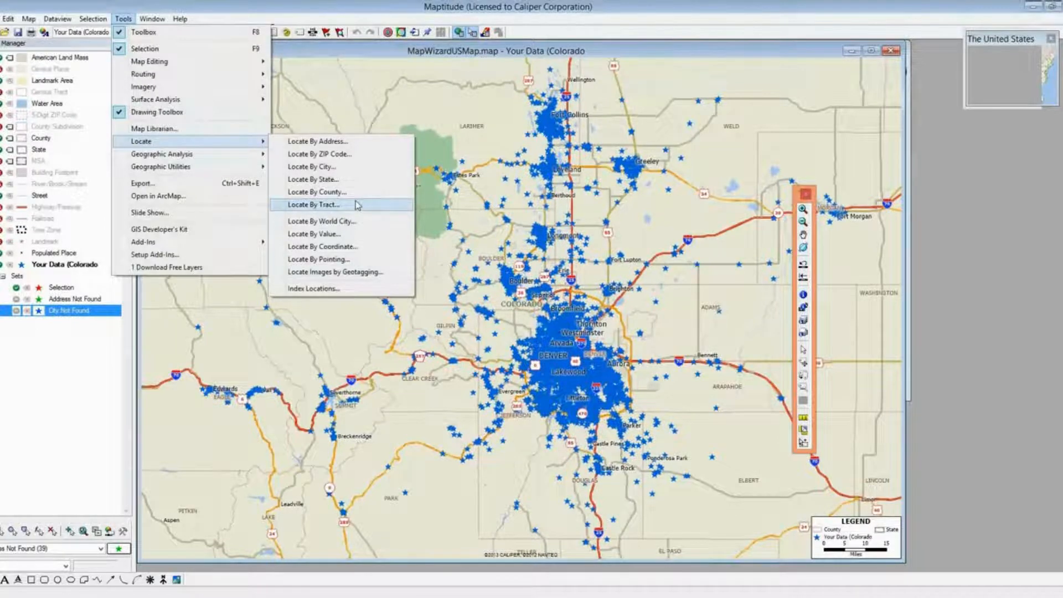
left_click(335, 260)
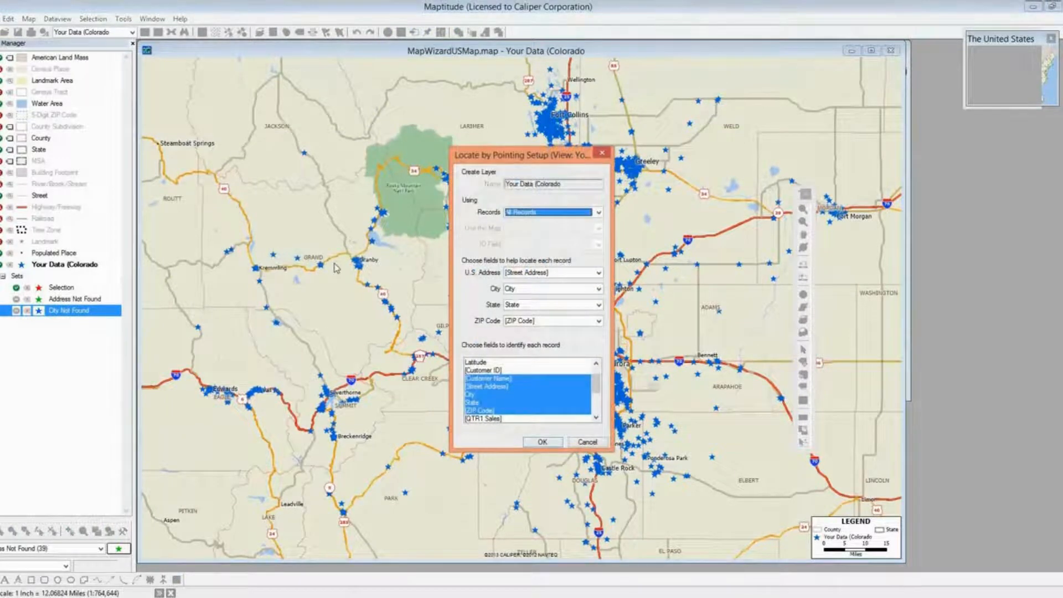
Limit locating to the City Not Found records, with Customer ID as the identifying field
left_click(598, 213)
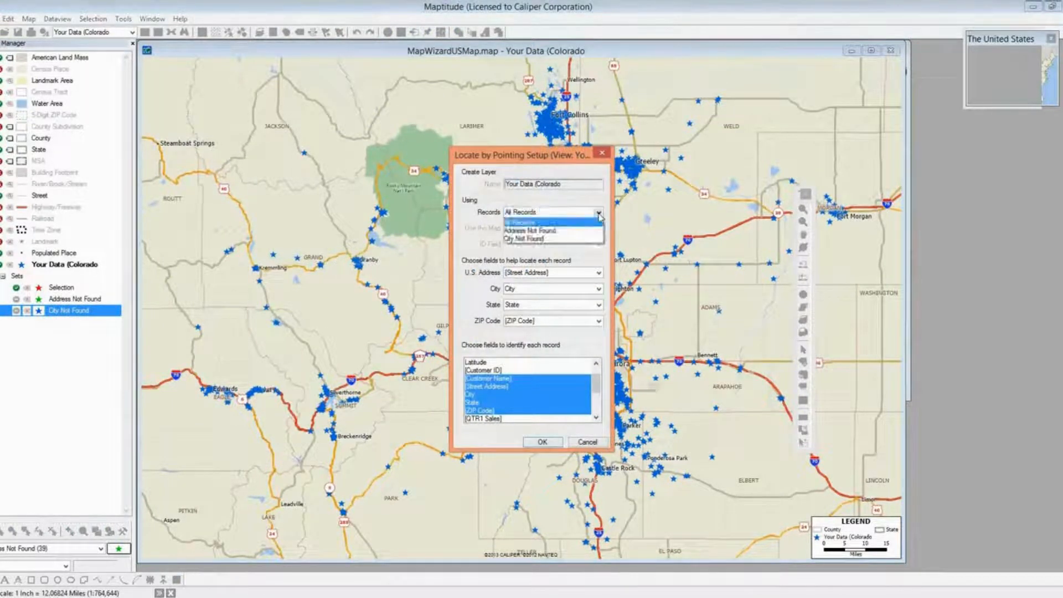
left_click(585, 239)
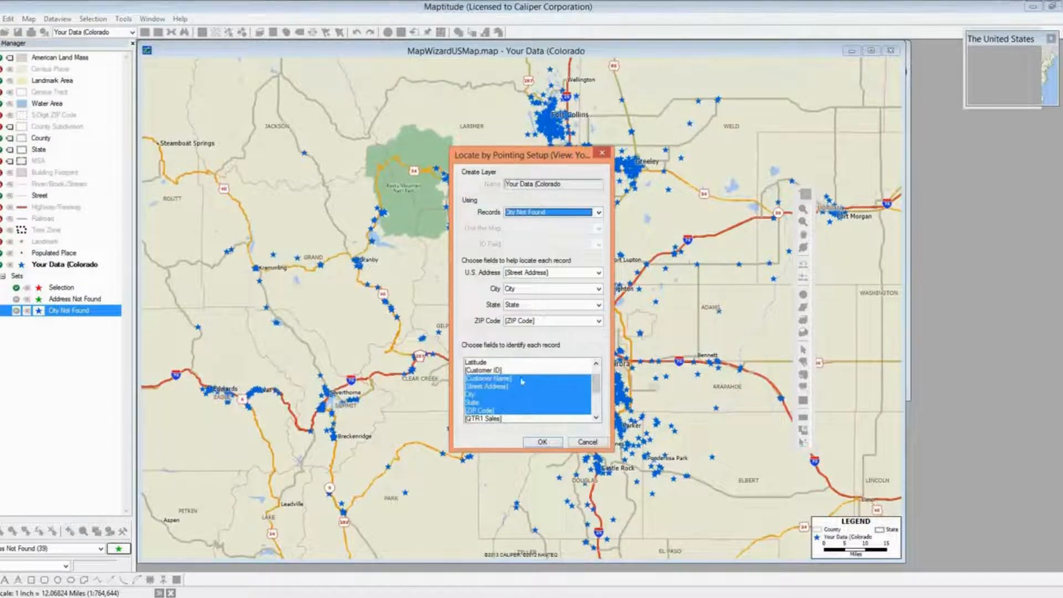
left_click(485, 370)
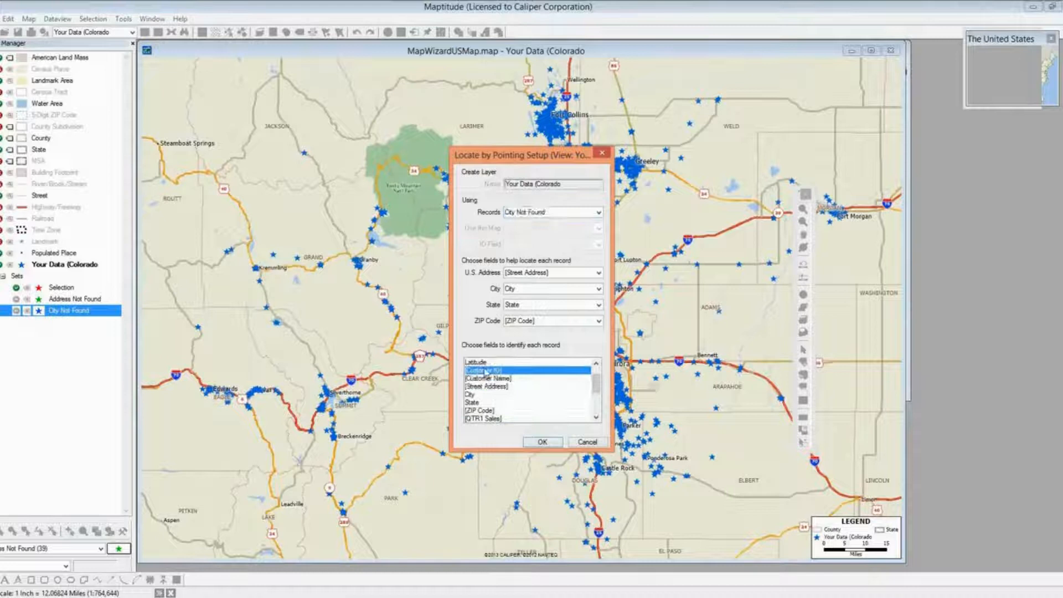
left_click(597, 418)
left_click(596, 419)
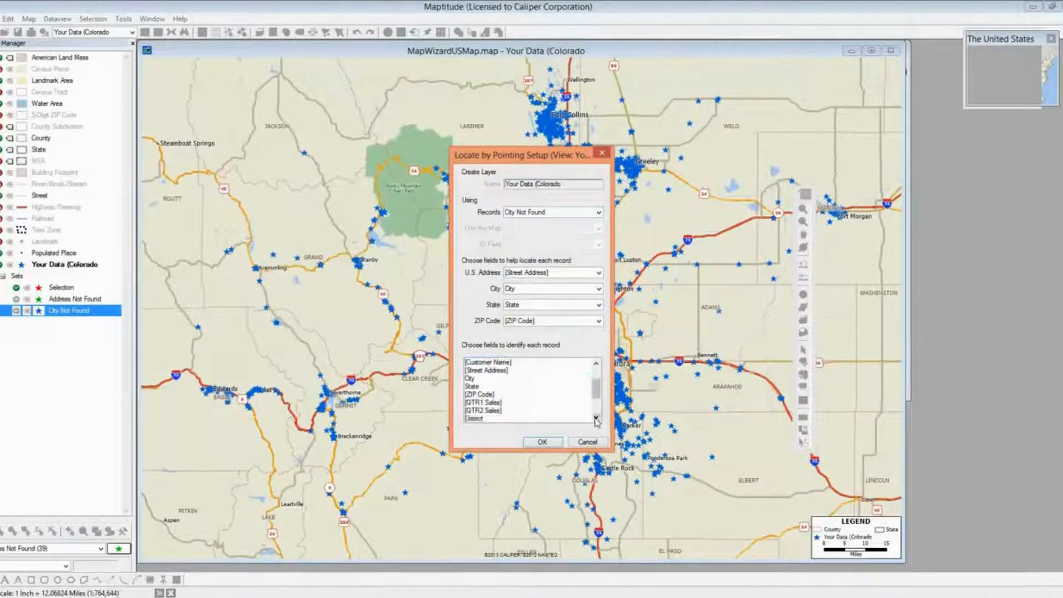
left_click(596, 419)
left_click(596, 418)
left_click(597, 419)
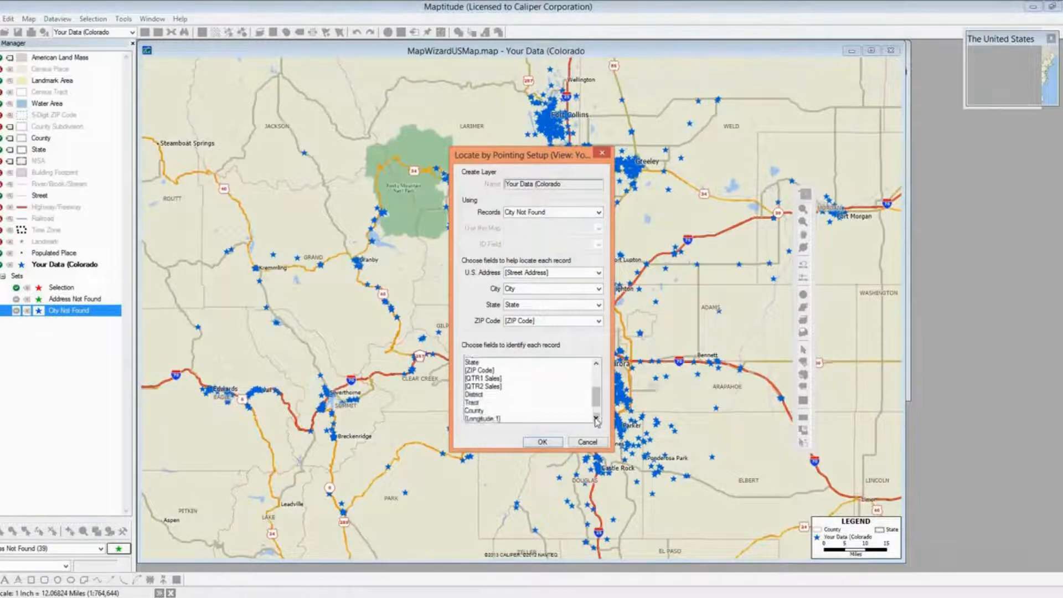
Add State, ZIP Code and sales fields as identifiers and begin locating records
left_click(479, 388, "shift")
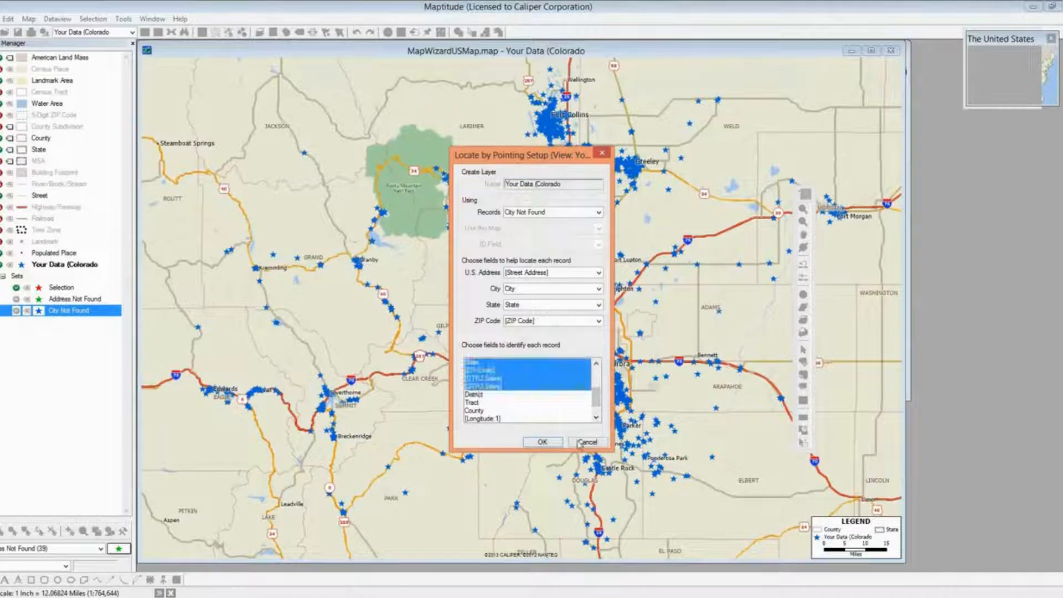
left_click(597, 364)
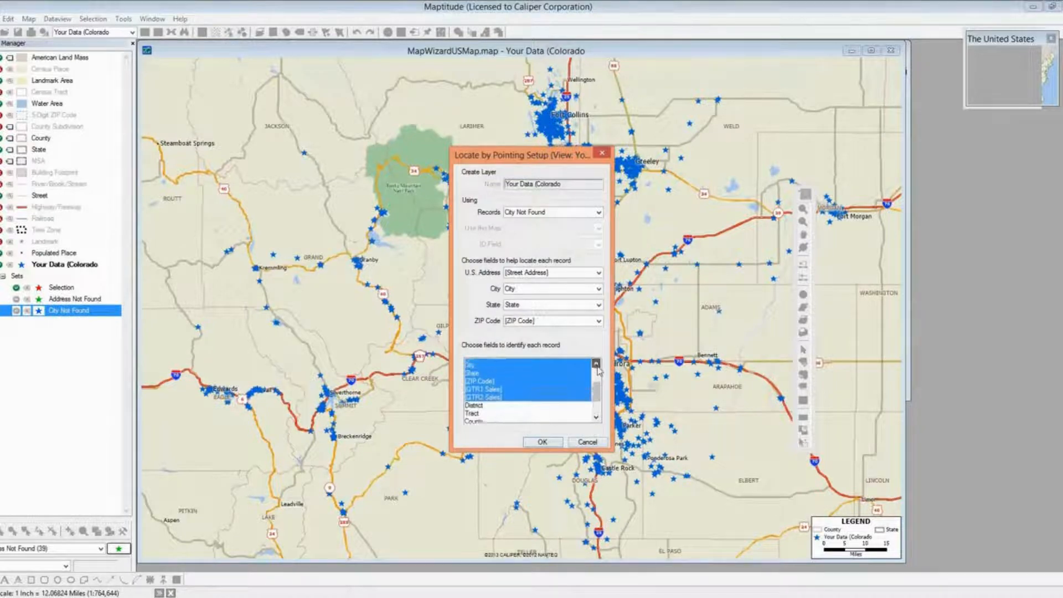
left_click(596, 363)
left_click(596, 363)
left_click(597, 364)
left_click(596, 363)
left_click(597, 364)
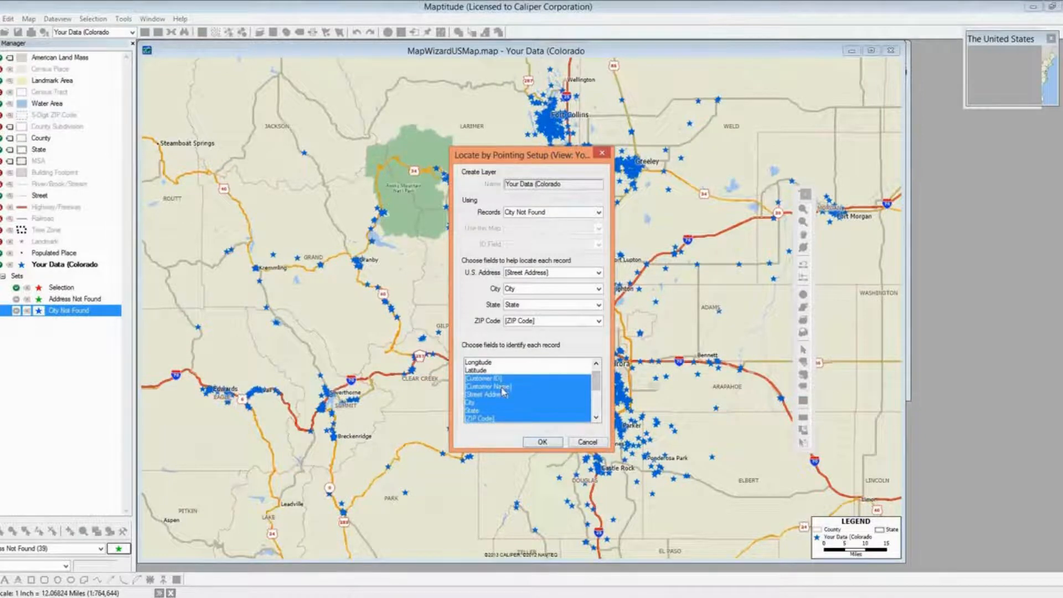
left_click(543, 442)
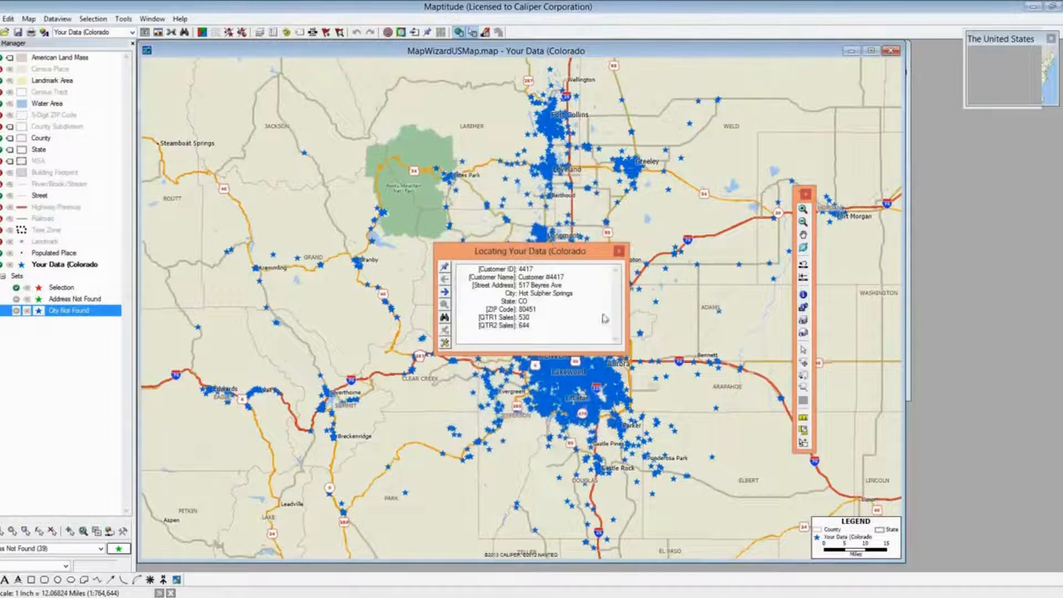
left_click_drag(549, 254, 674, 191)
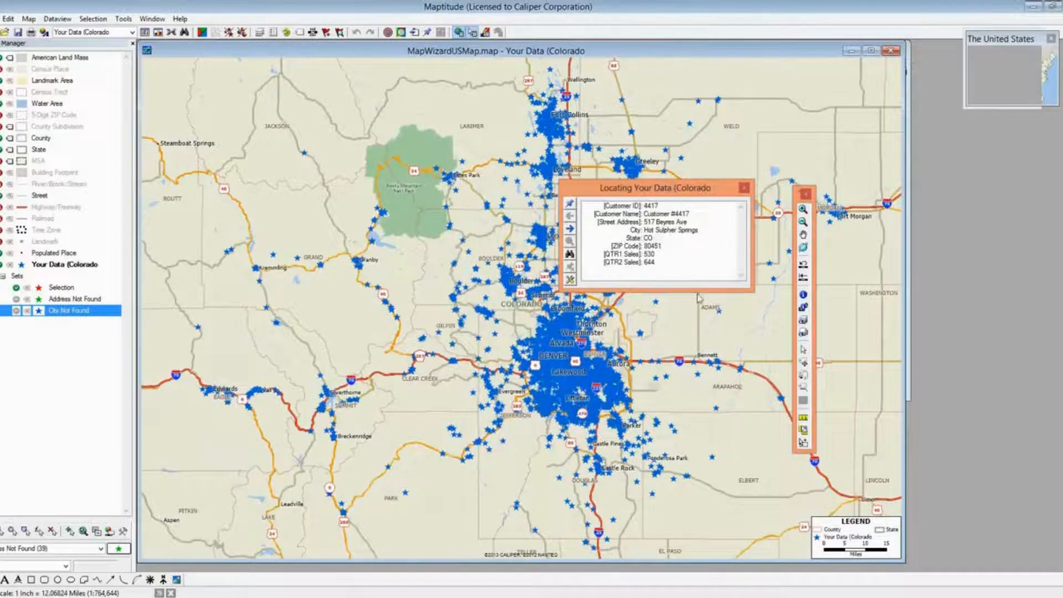
Launch Google Earth from the quick program launcher
key("alt+space")
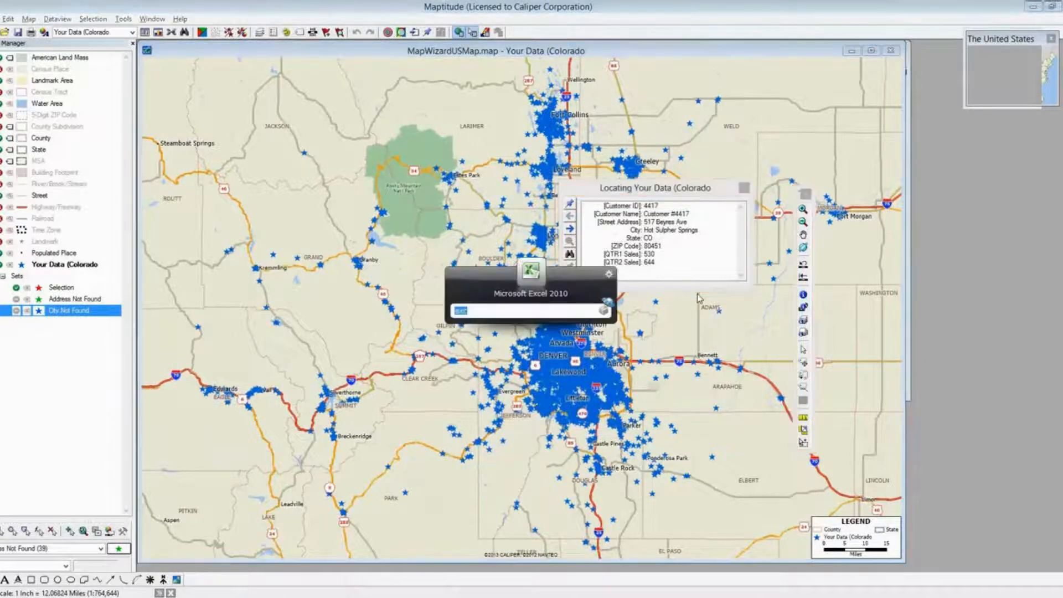
type("goodle e")
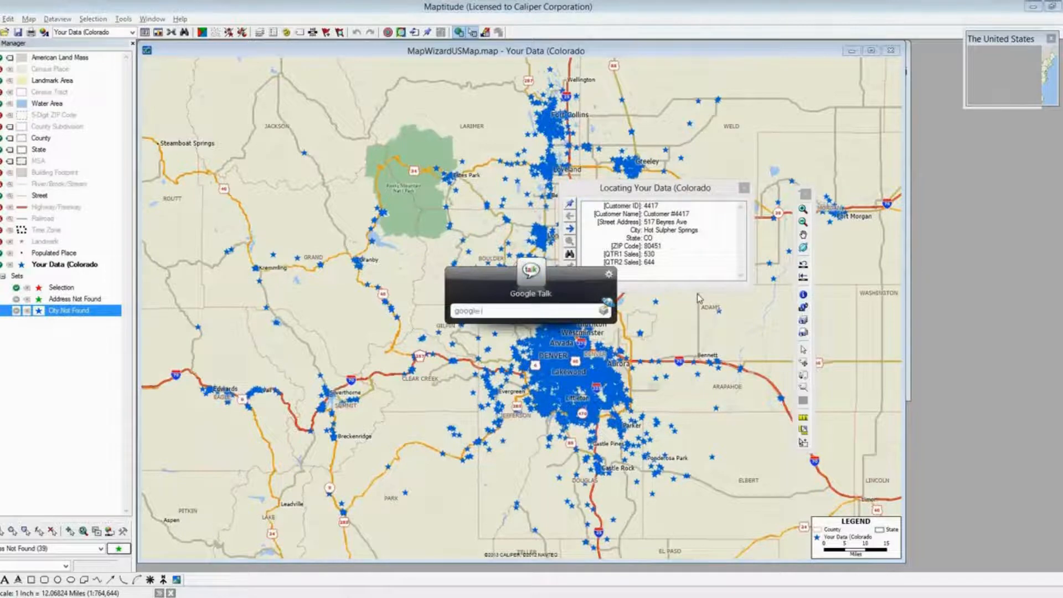
key("Return")
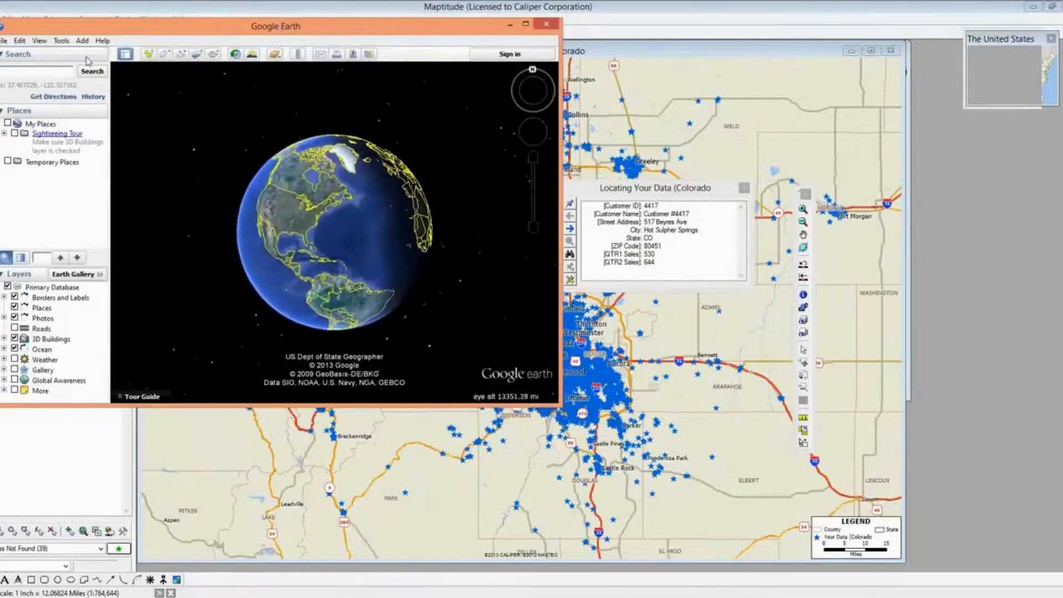
Search Google Earth for the first customer's street address in Hot Sulphur Springs, CO
left_click(46, 71)
type("5")
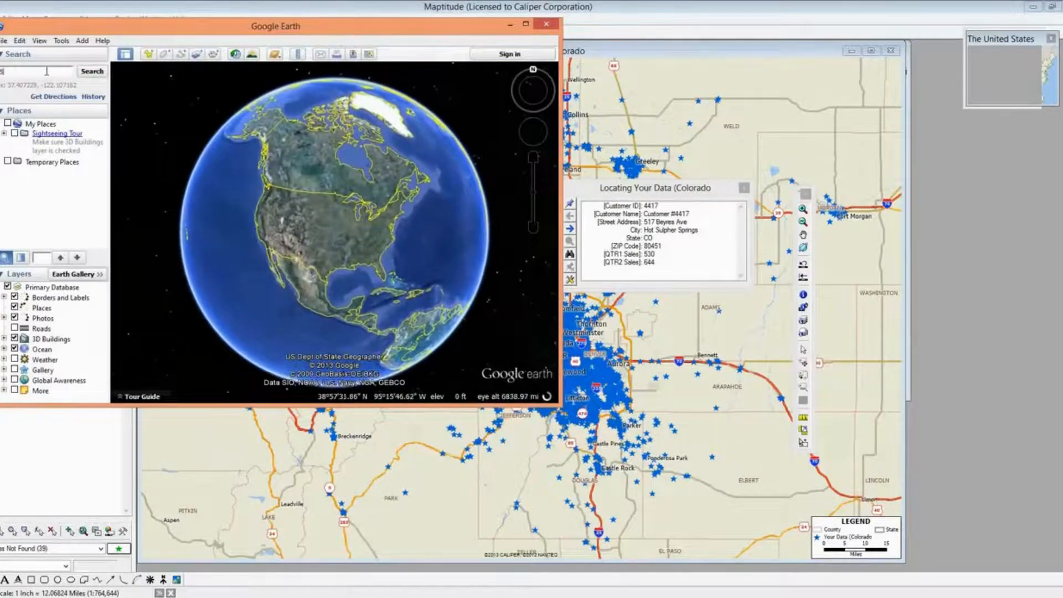
type("17 Beyres ave")
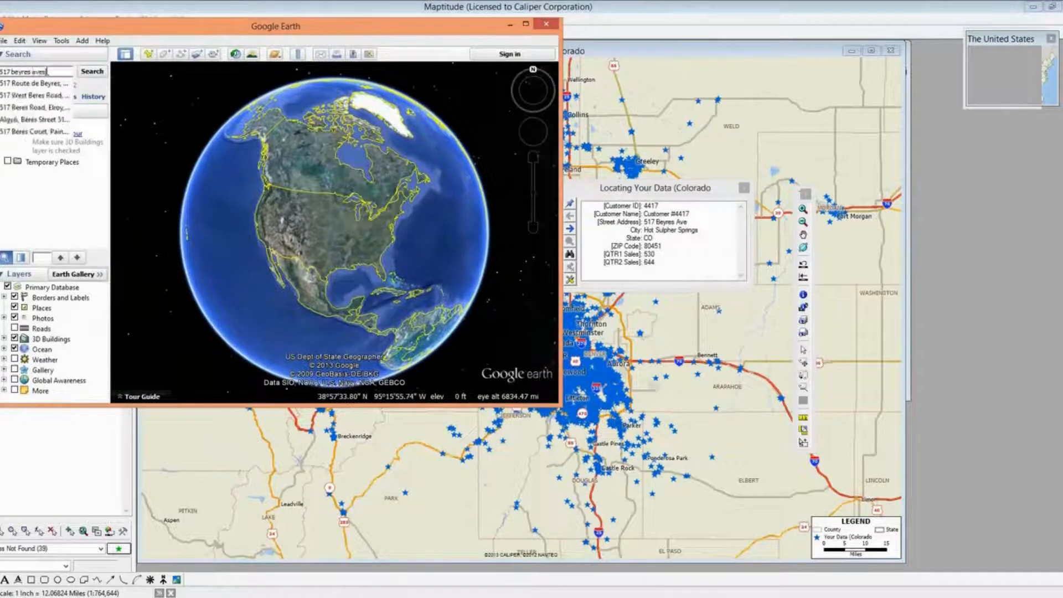
type(", hot")
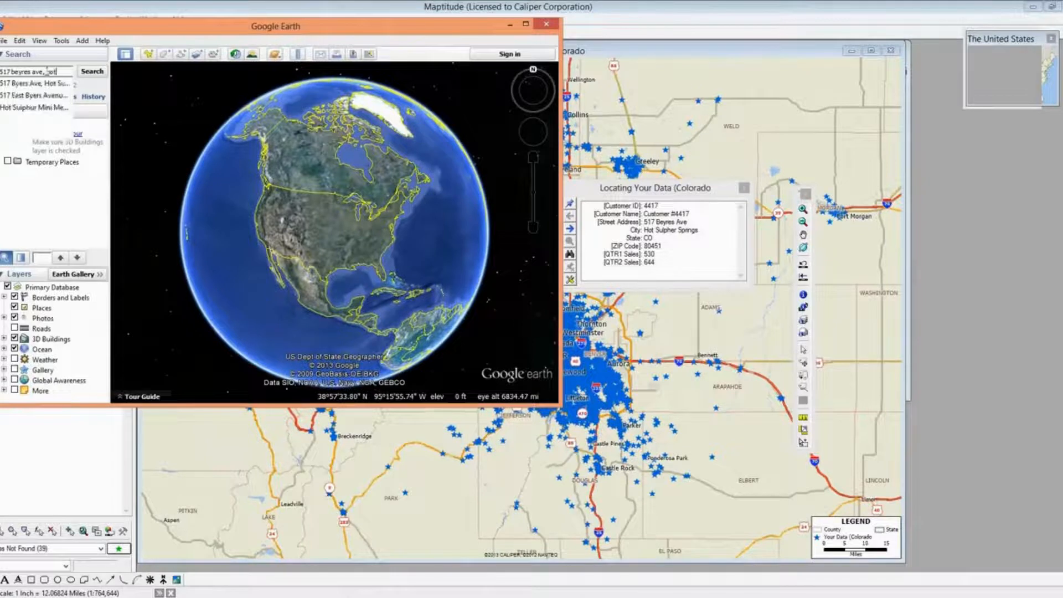
type(" sul")
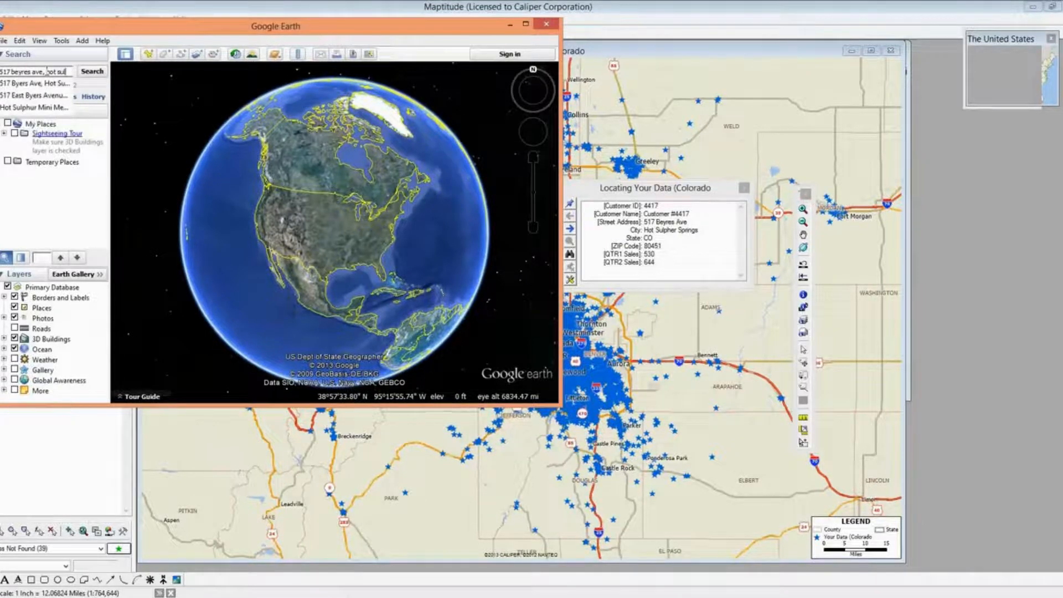
type("pher ave")
key("BackSpace")
key("BackSpace")
key("BackSpace")
key("BackSpace")
type("spring, c")
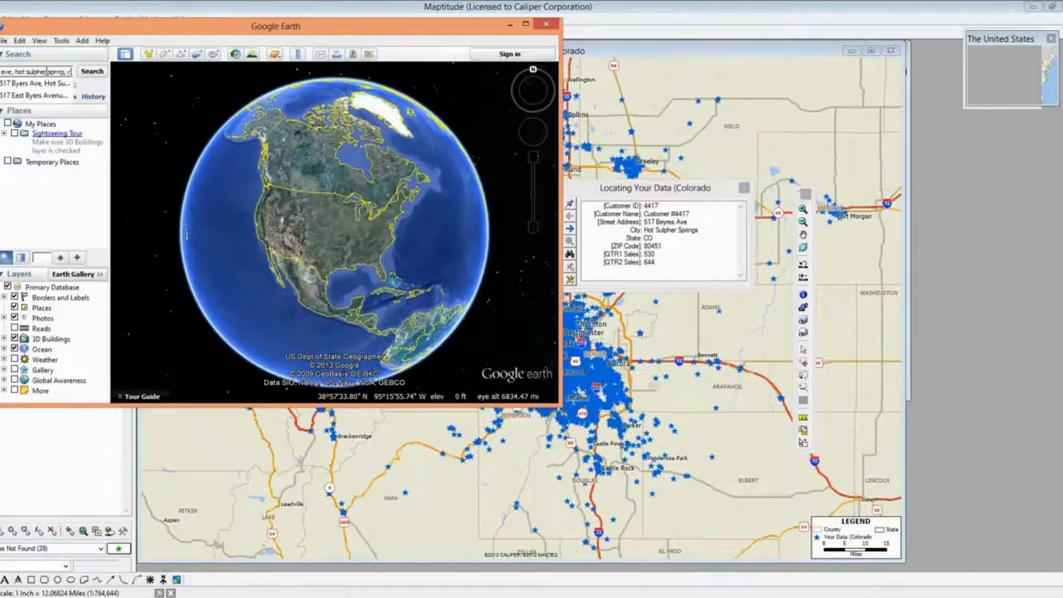
key("BackSpace")
key("BackSpace")
key("BackSpace")
key("BackSpace")
key("BackSpace")
type("ngs co")
left_click(83, 76)
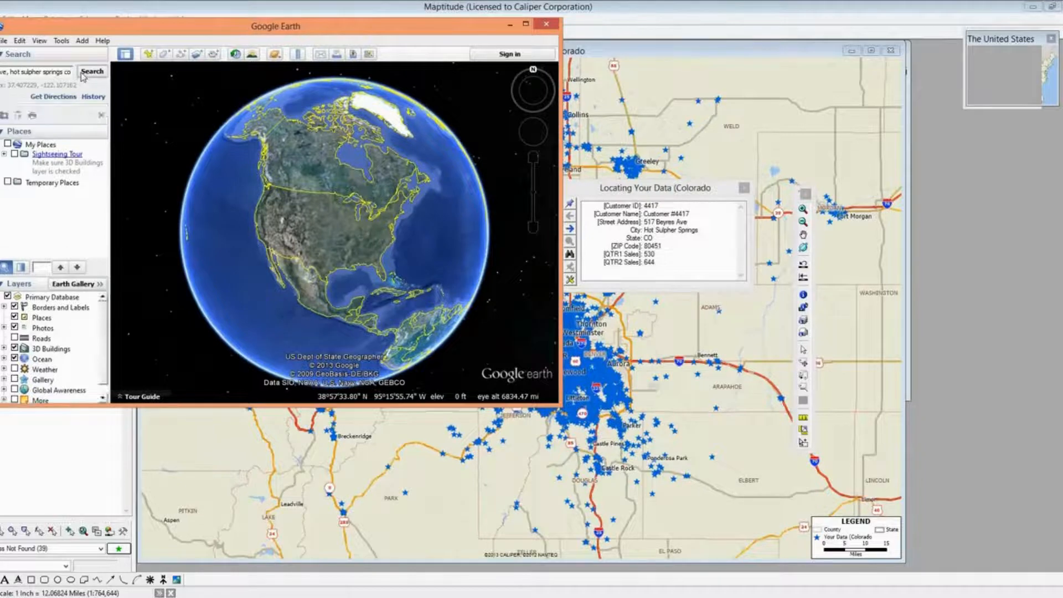
Accept the corrected Hot Sulphur Springs address suggestion and zoom the imagery close onto it
left_click(90, 73)
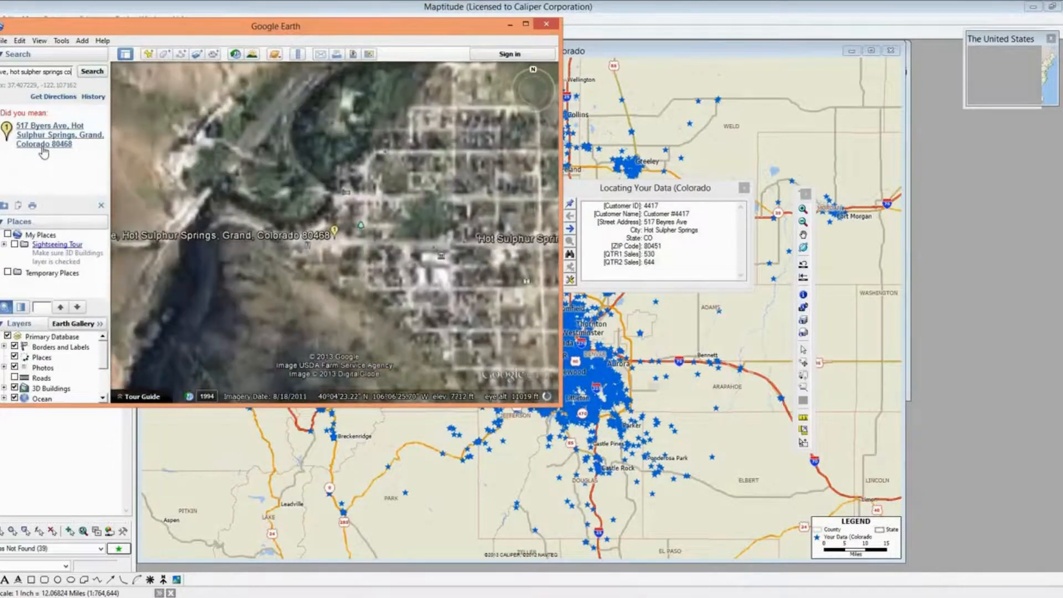
left_click(43, 147)
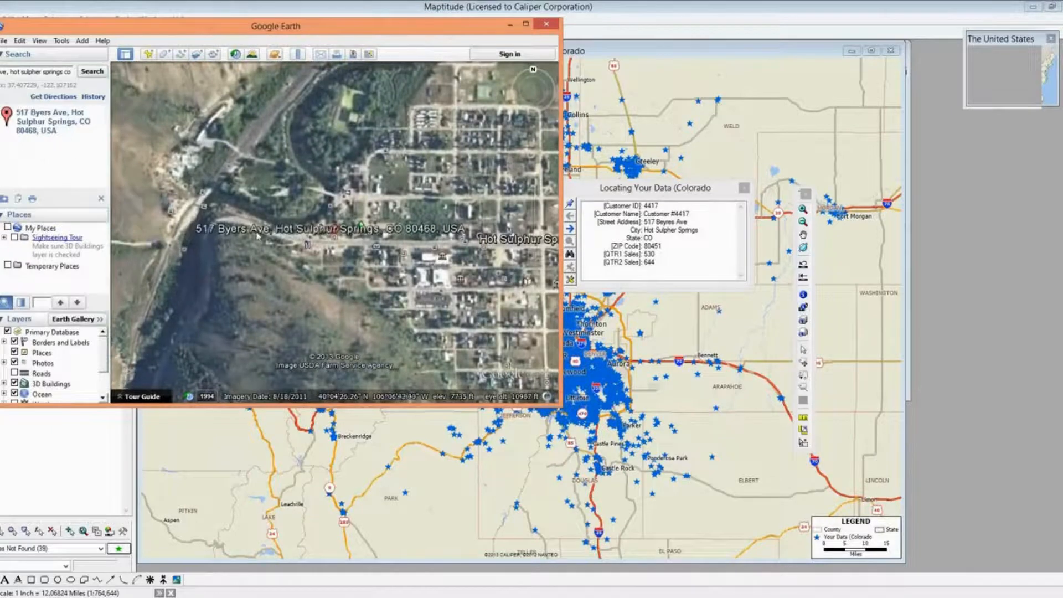
mouse_move(532, 187)
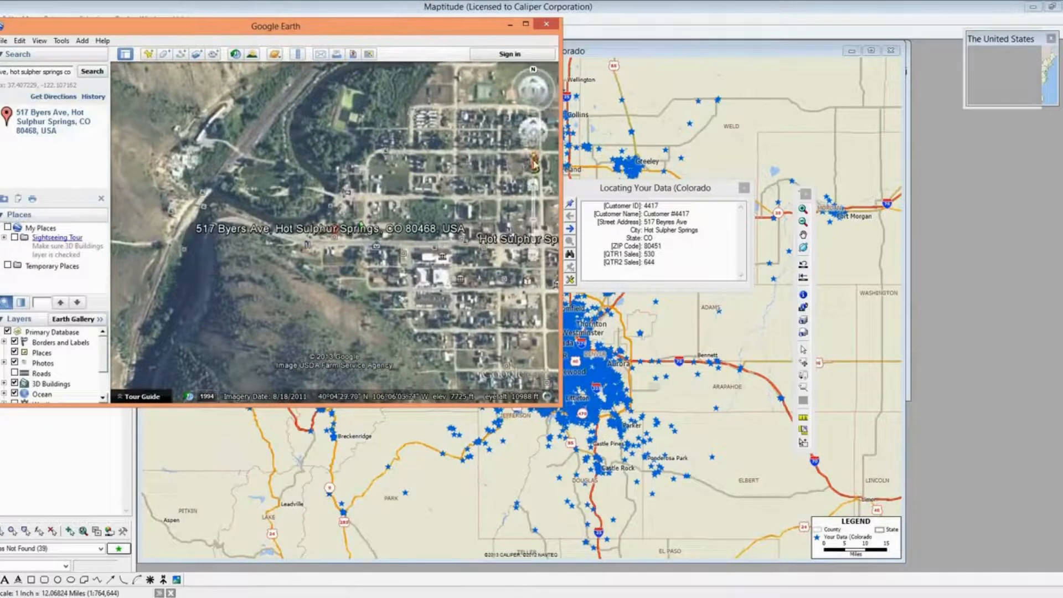
left_click(532, 186)
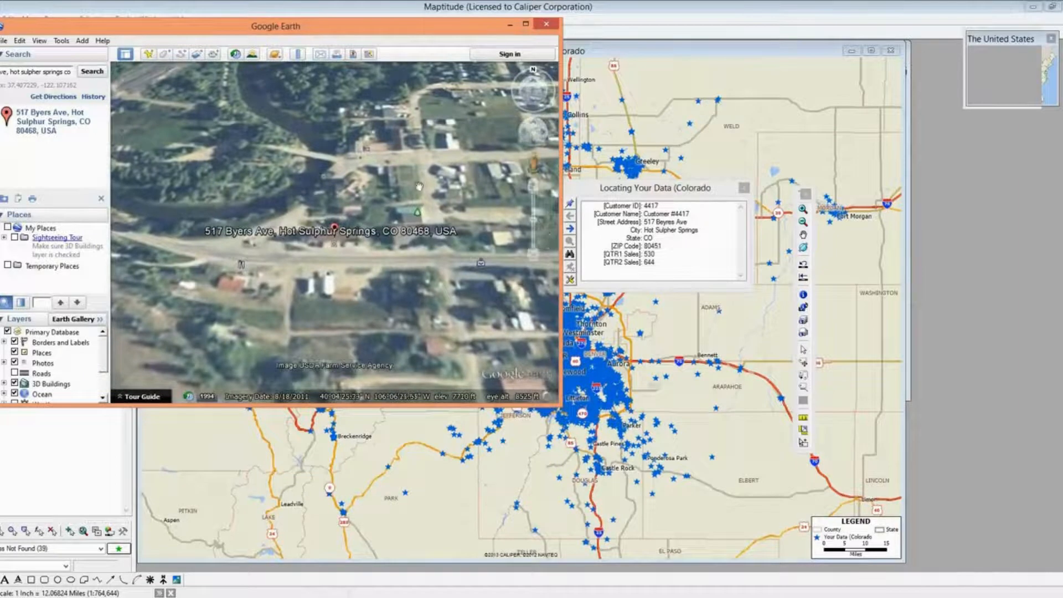
left_click(534, 191)
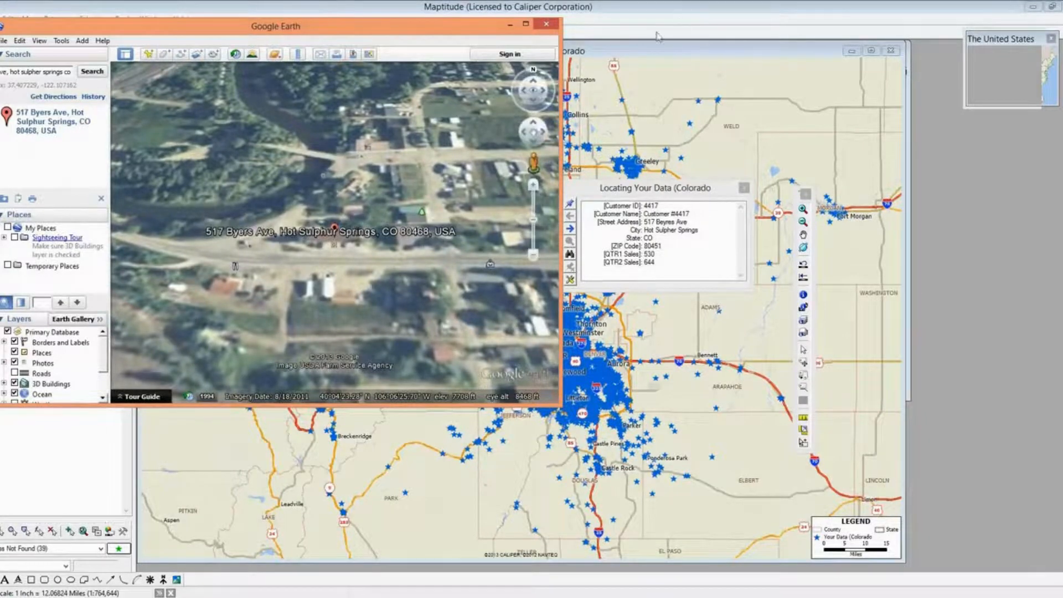
left_click(652, 54)
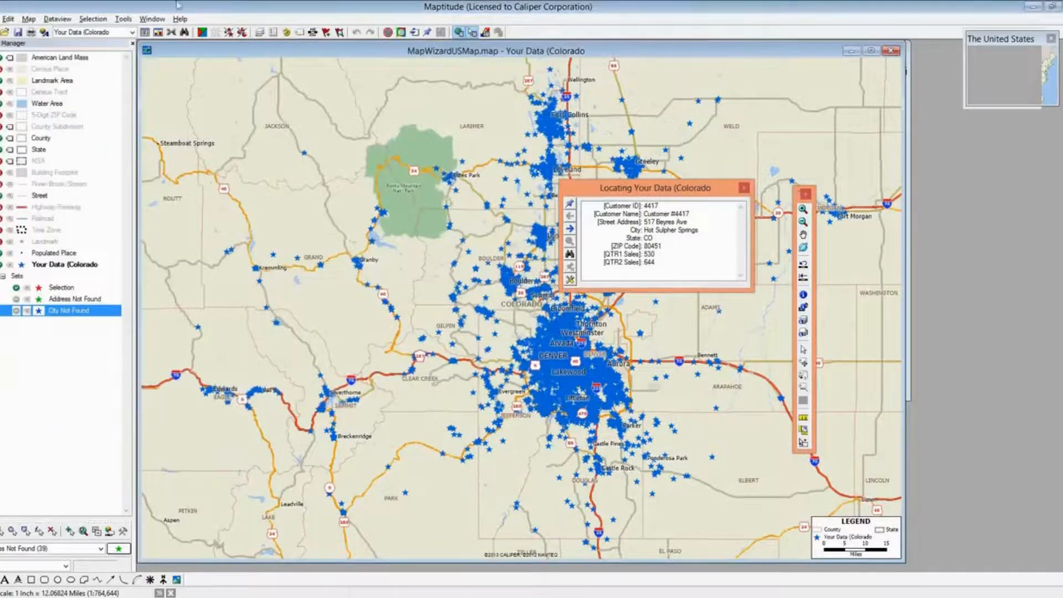
Open the Google Earth Image Toolbox and match Maptitude's map to Google Earth's view at 1:1,651
left_click(123, 19)
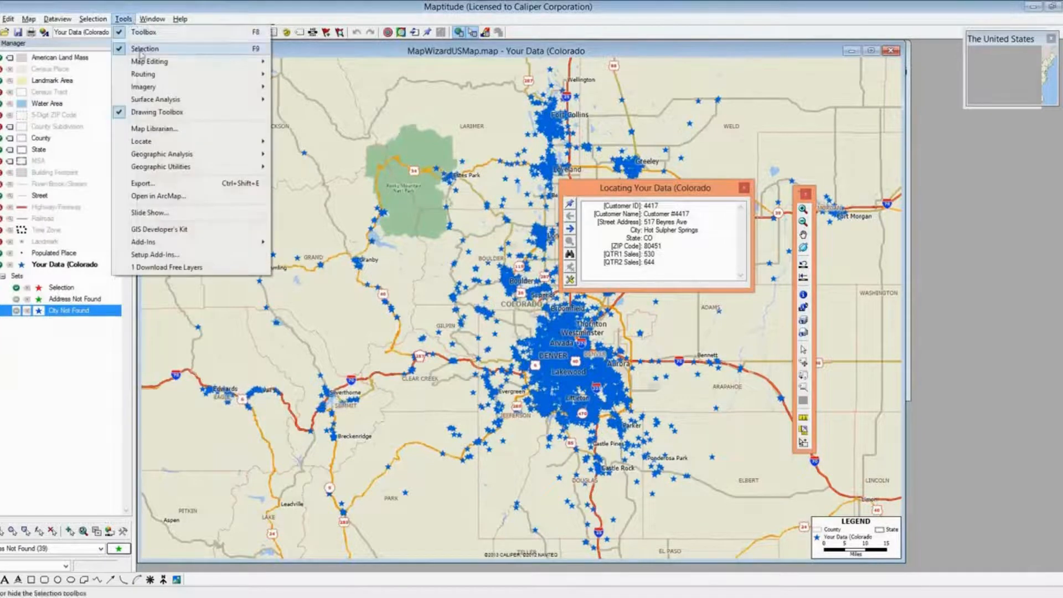
mouse_move(143, 90)
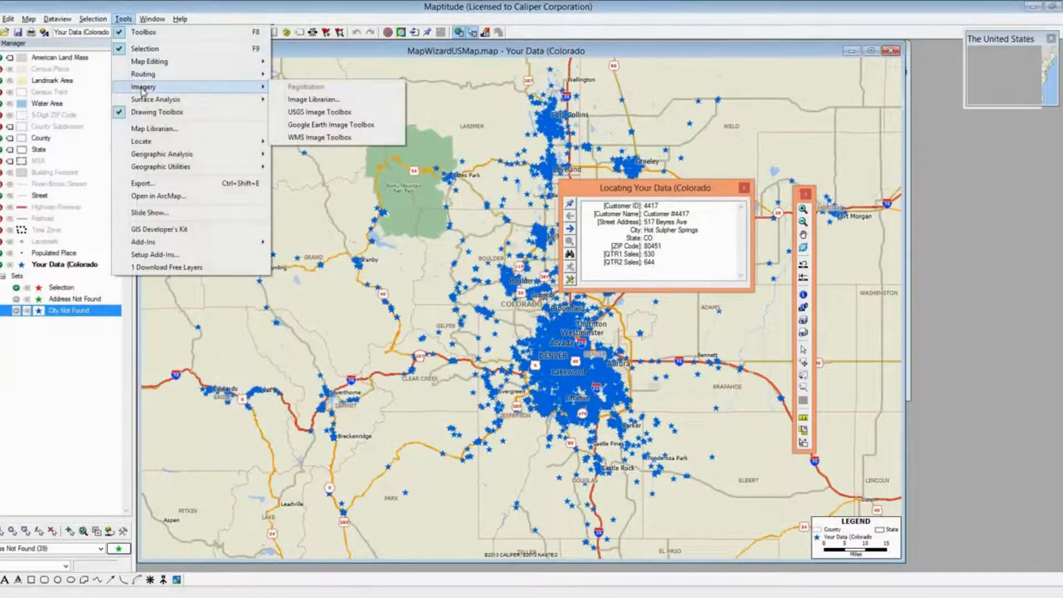
left_click(314, 131)
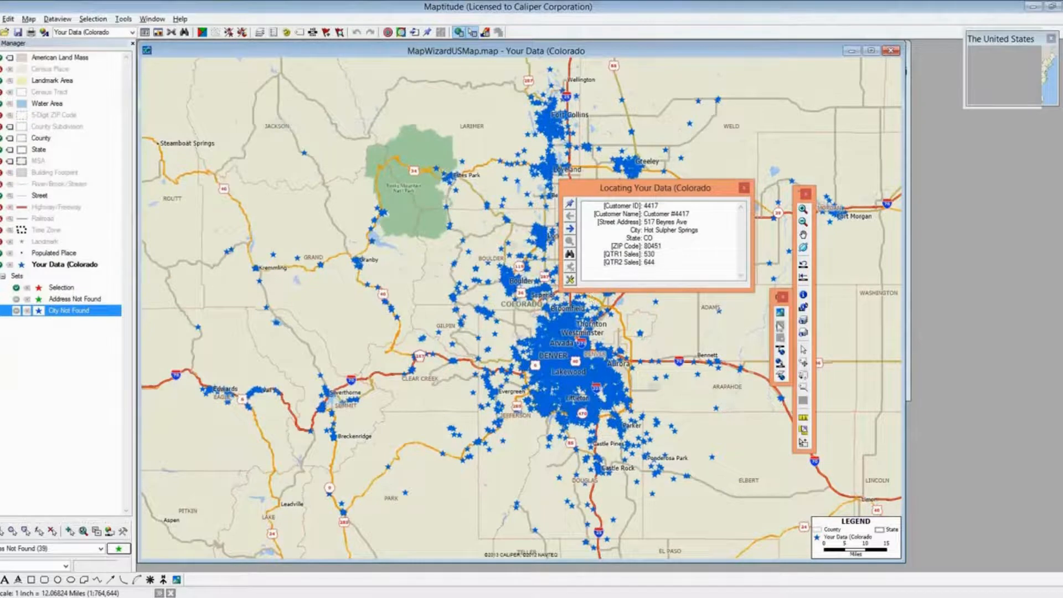
left_click_drag(777, 302, 764, 149)
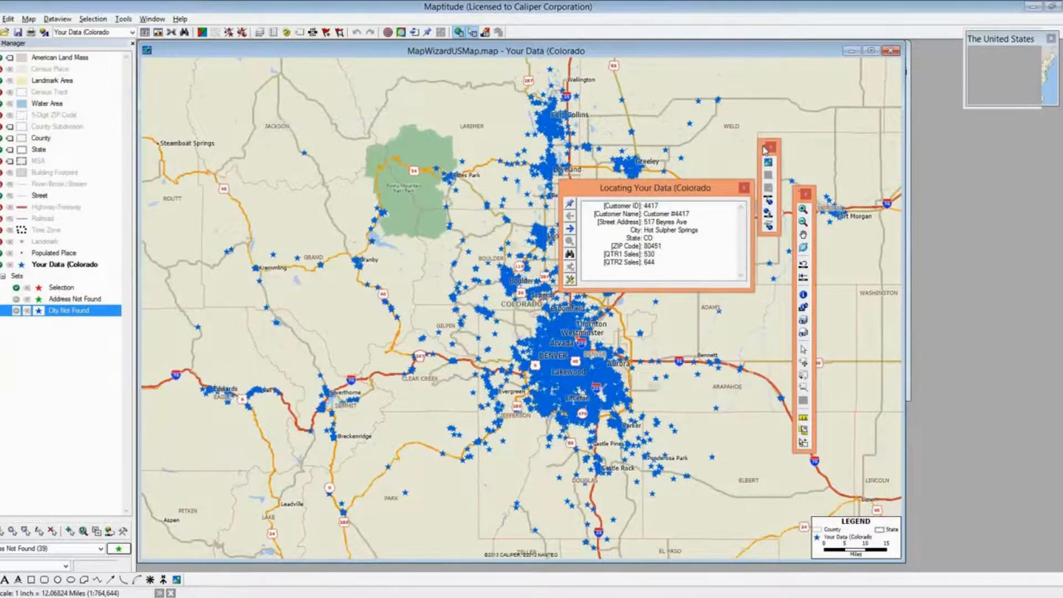
left_click(768, 212)
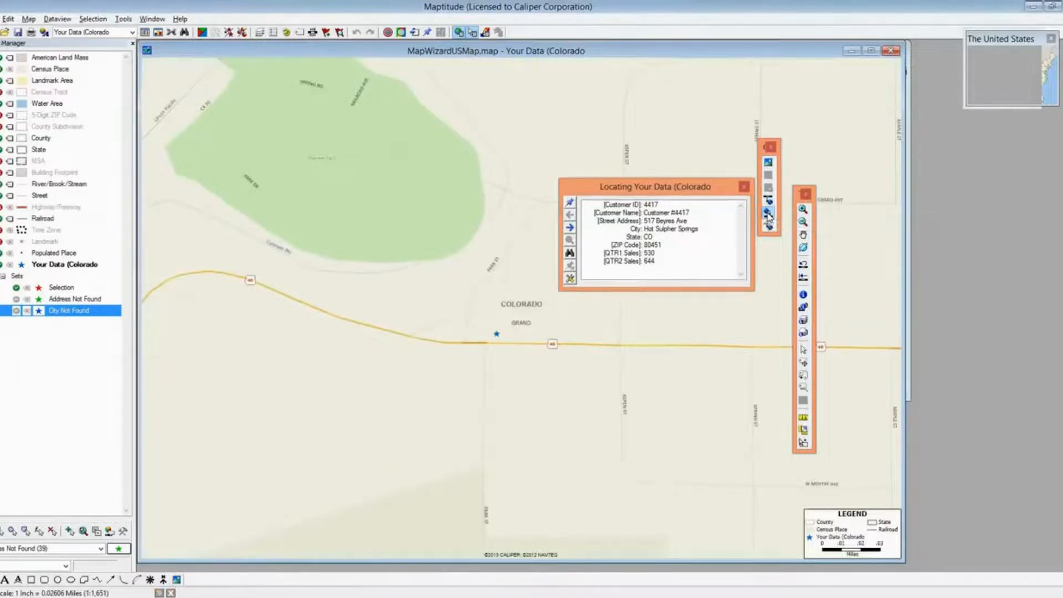
Turn on Google Earth's Roads layer to overlay road lines on the town imagery
left_click(768, 214)
key("alt+Tab")
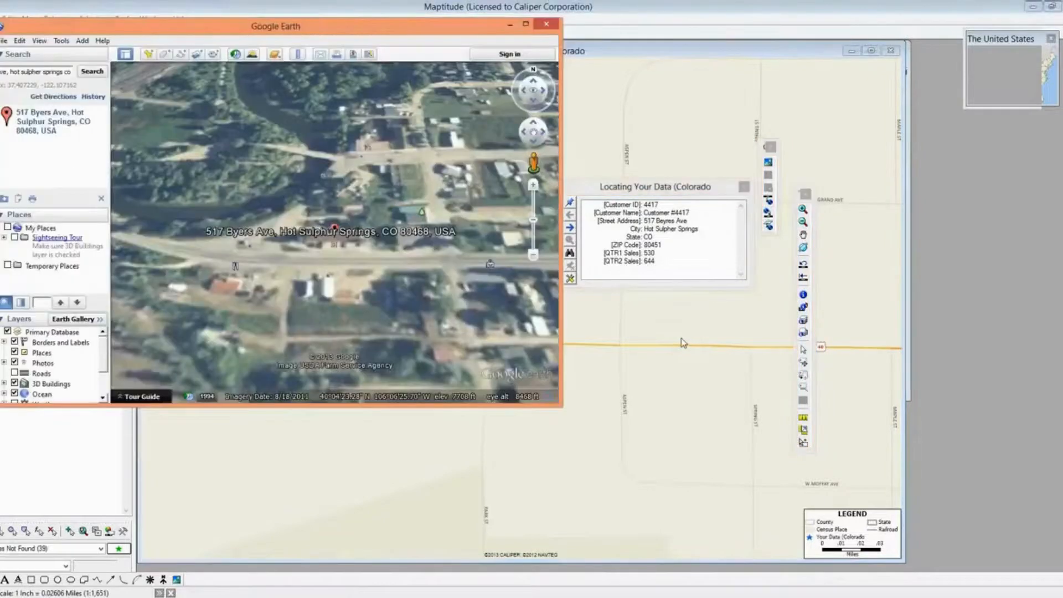
left_click(14, 373)
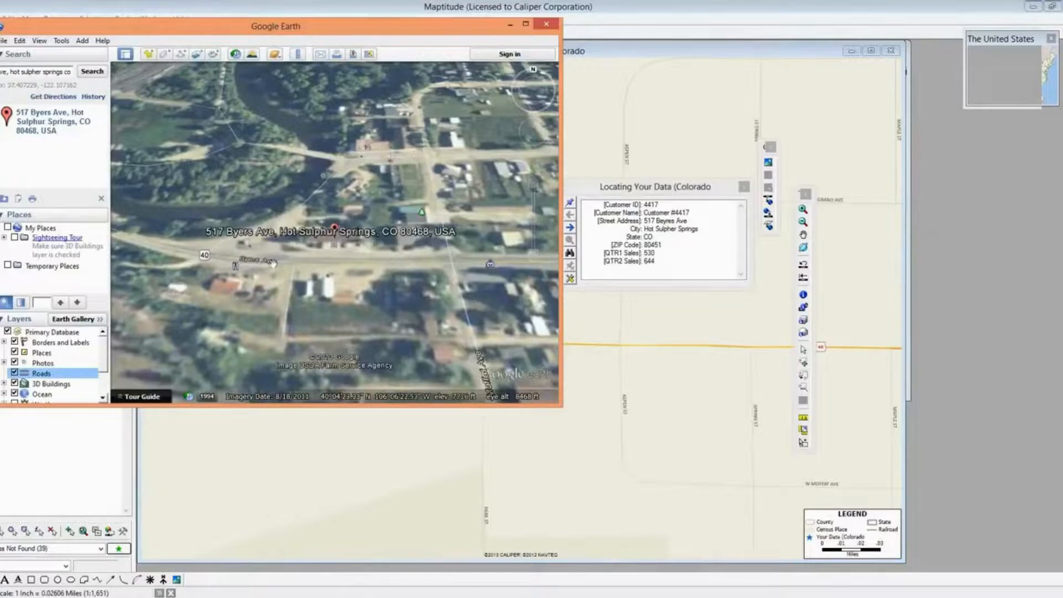
left_click(626, 50)
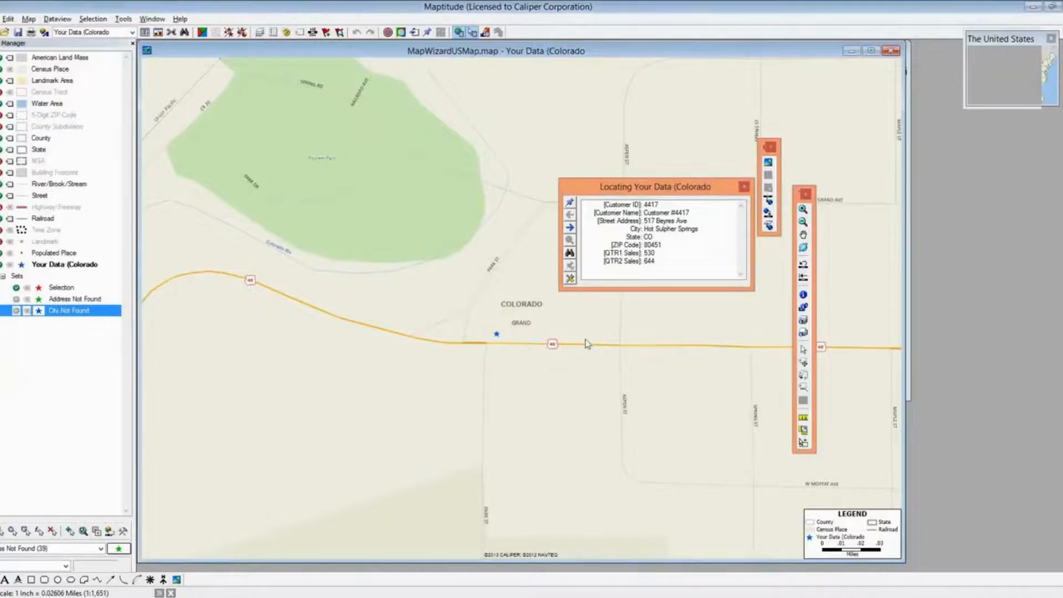
Pin the Hot Sulphur Springs customer on highway 40 east of the star, then advance to the Rollinsville record
left_click(572, 203)
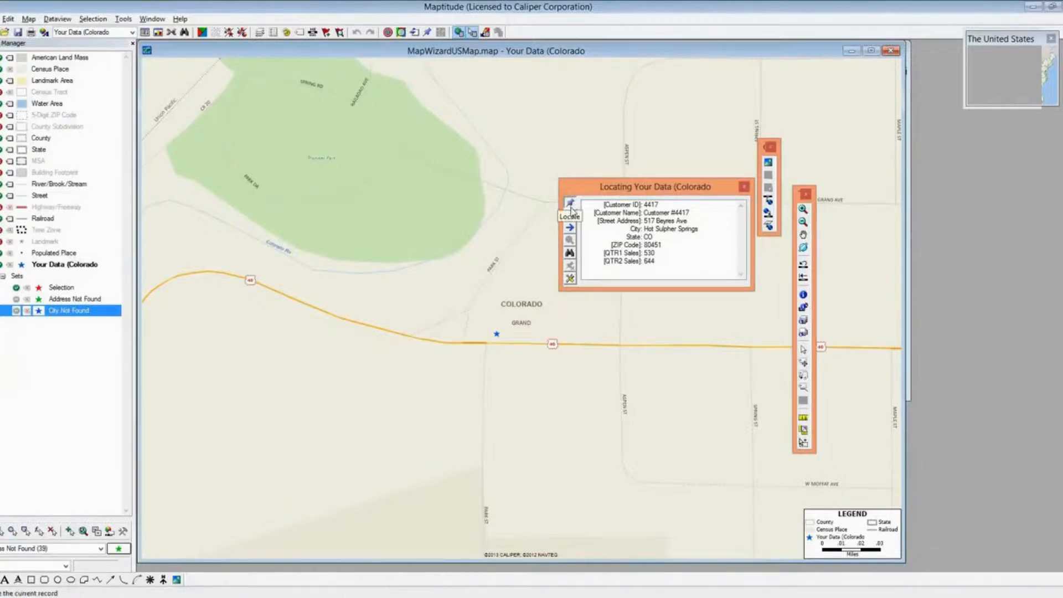
left_click(566, 336)
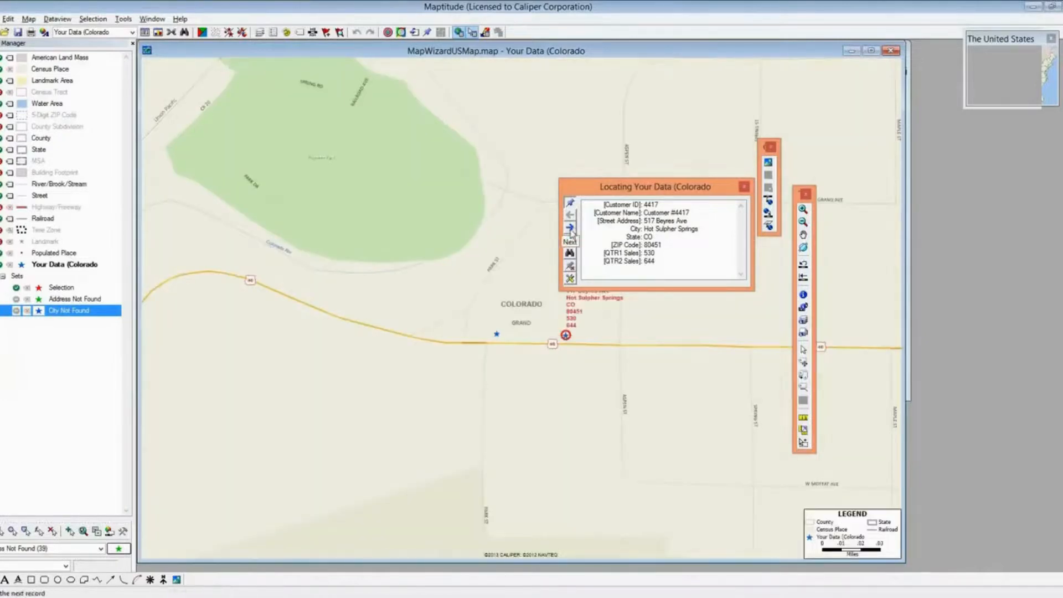
left_click(571, 230)
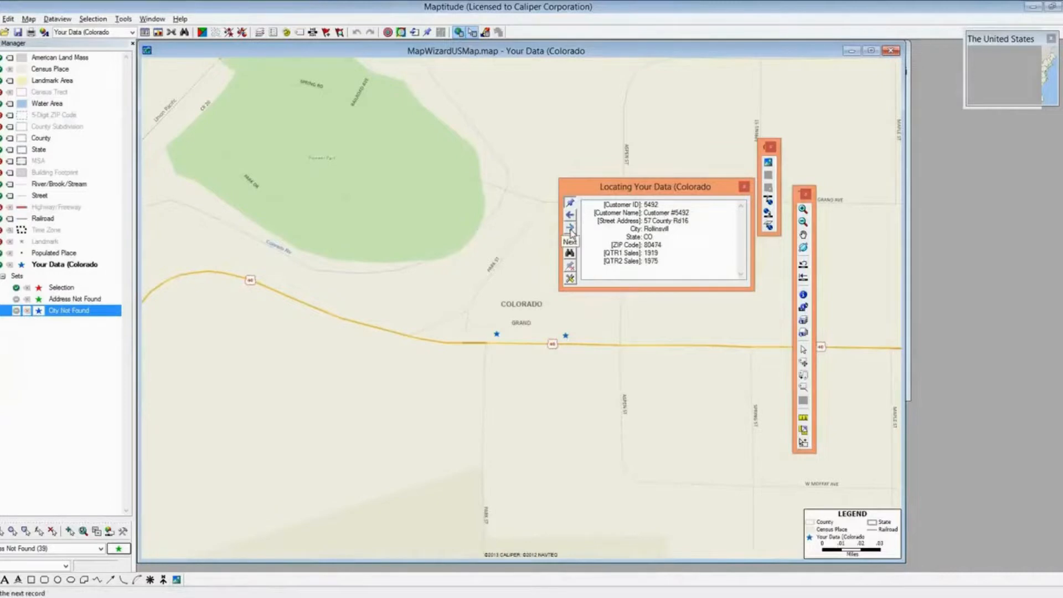
Search Google Earth for the Rollinsville customer's county road address and ZIP code
key("alt+Tab")
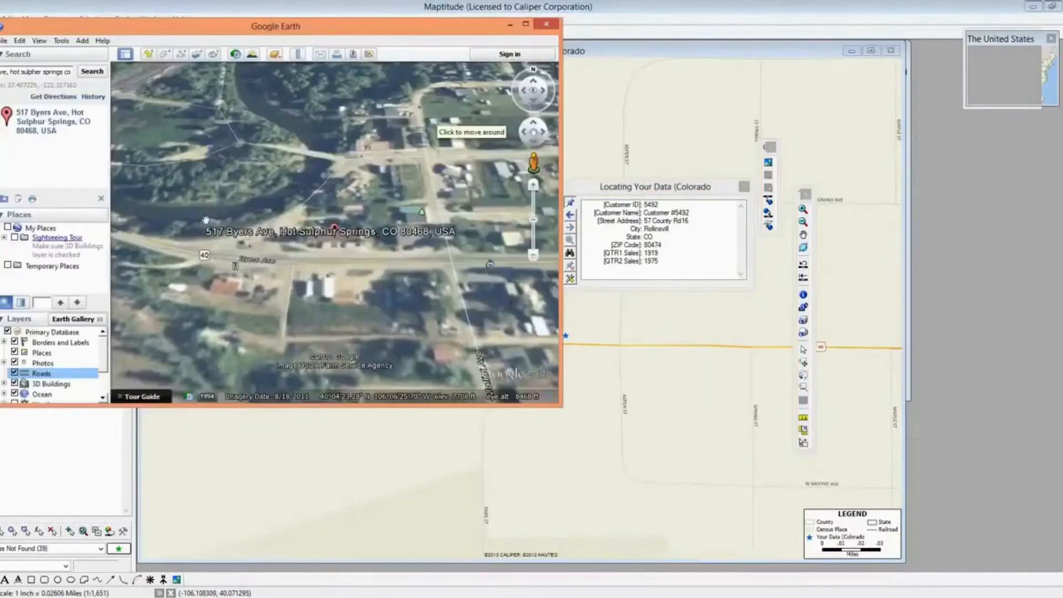
left_click(40, 74)
type("57 County R")
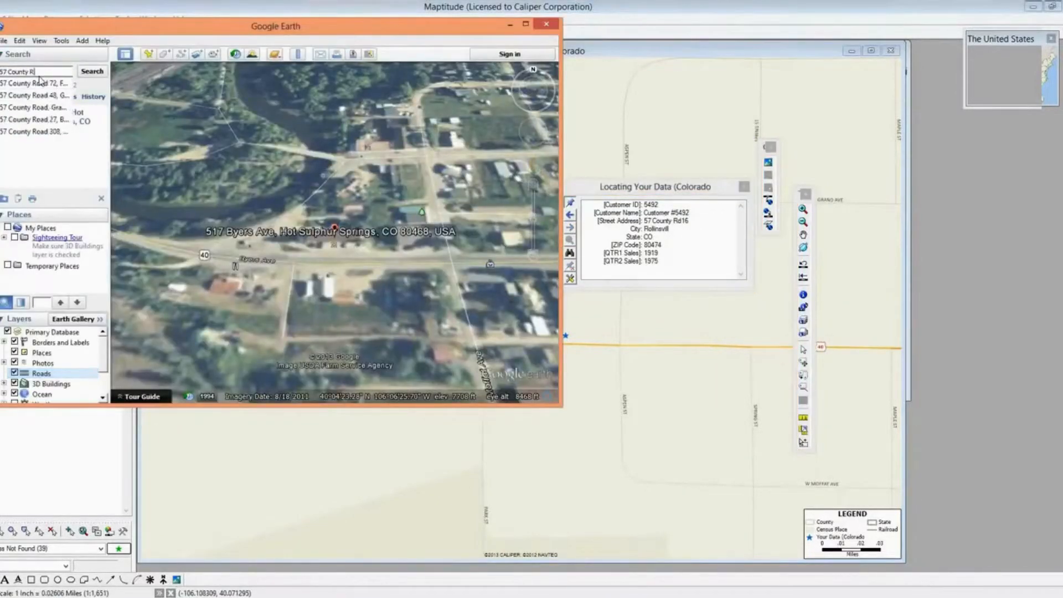
type("d 16, 80474")
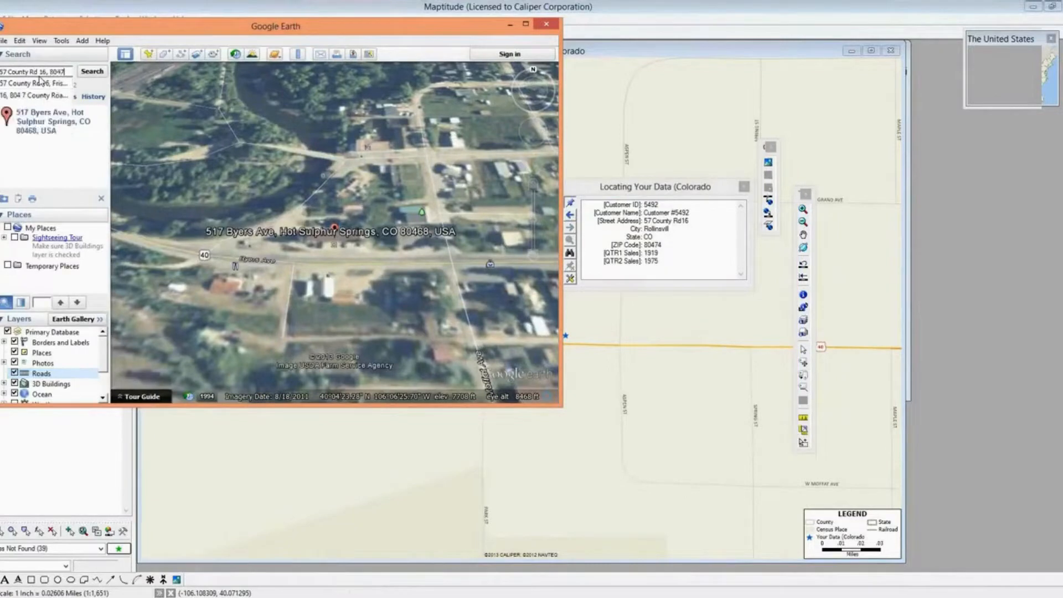
key("Return")
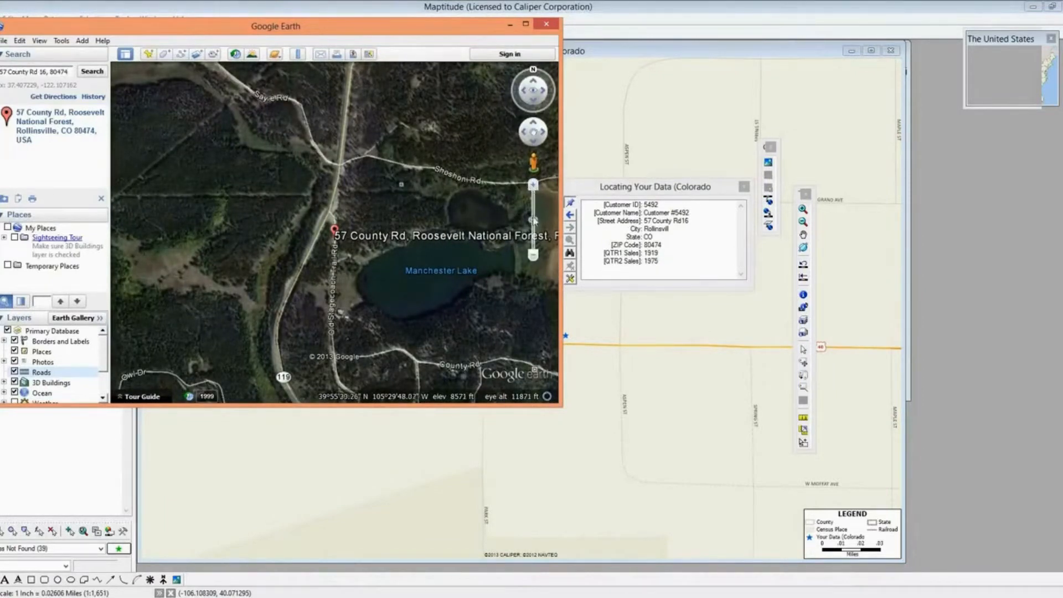
Match Maptitude's map to the Manchester Lake view and close the Locating dialog
left_click(697, 155)
left_click(768, 213)
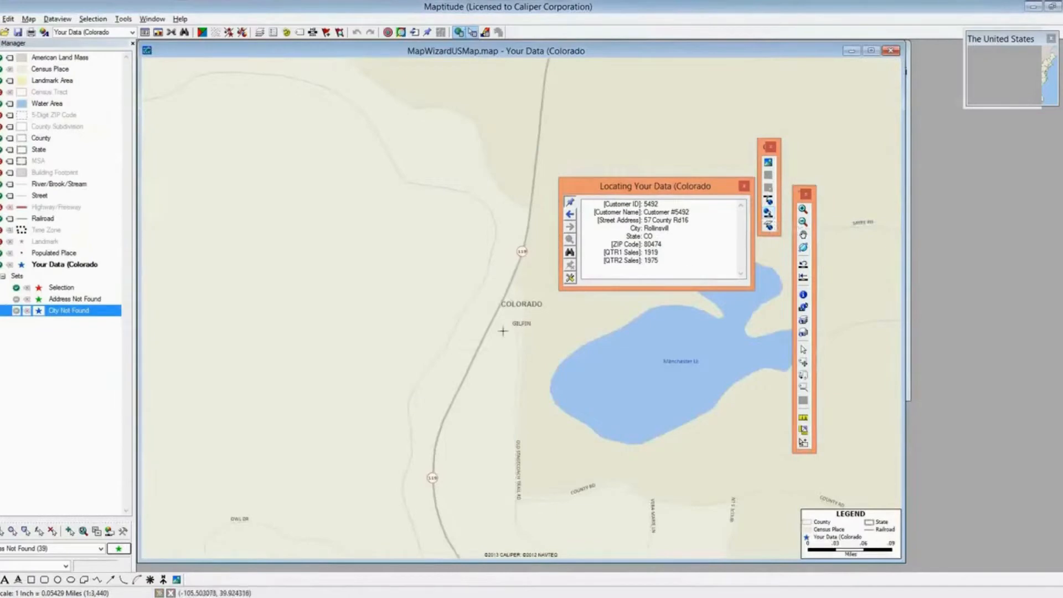
left_click(745, 186)
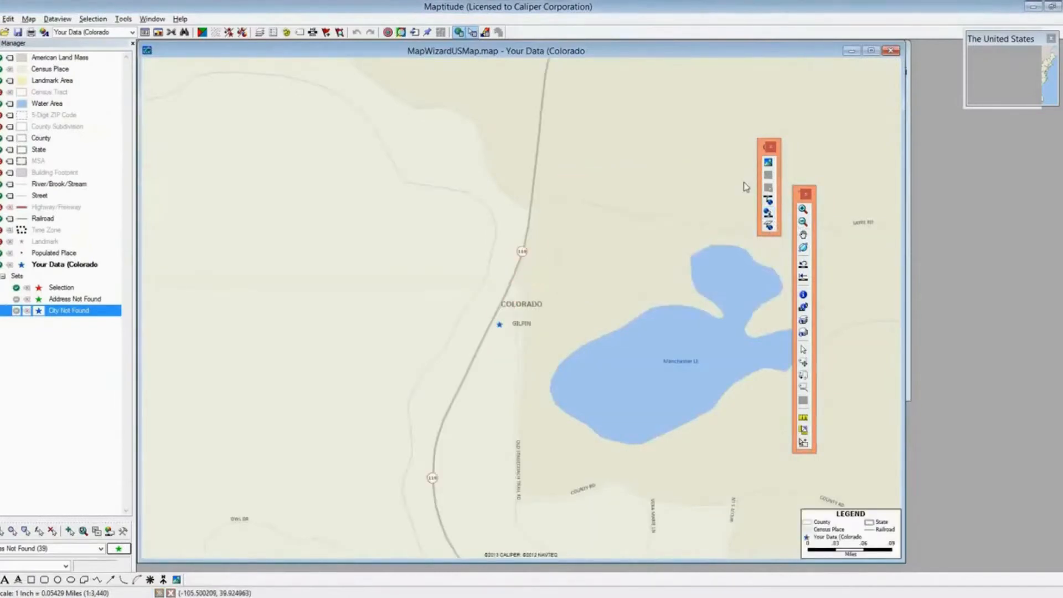